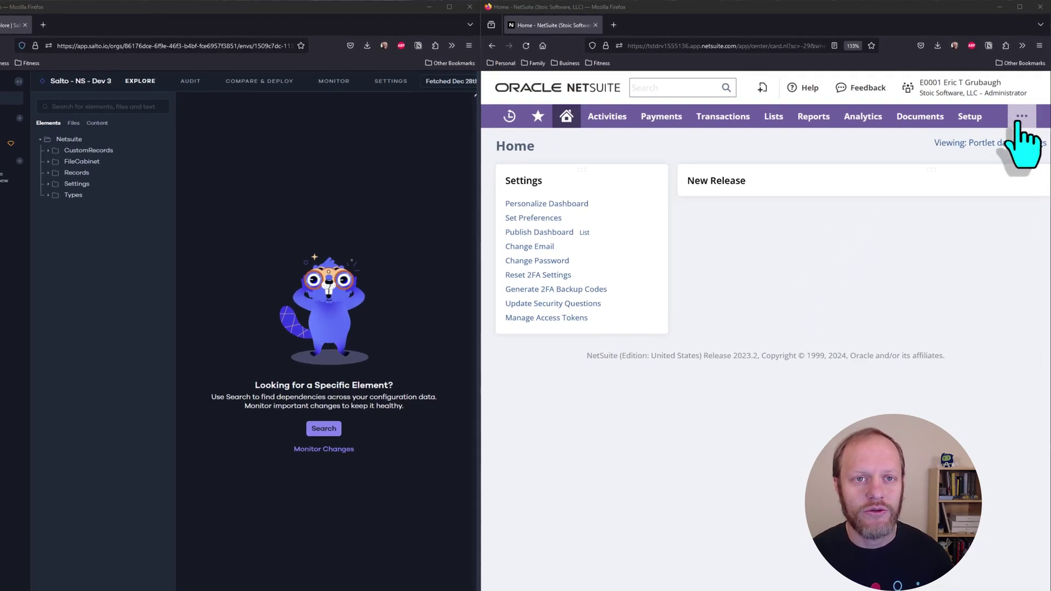
Open the Installed Bundles list (33 bundles) and scroll down to SuiteCloud Development Integration
mouse_move(1020, 114)
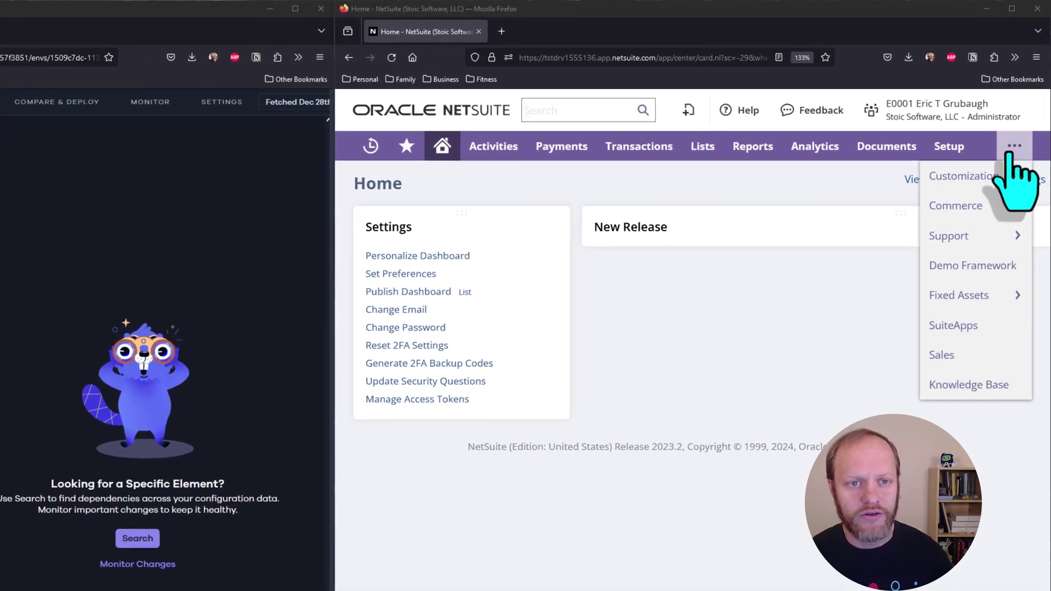
mouse_move(1018, 183)
mouse_move(832, 376)
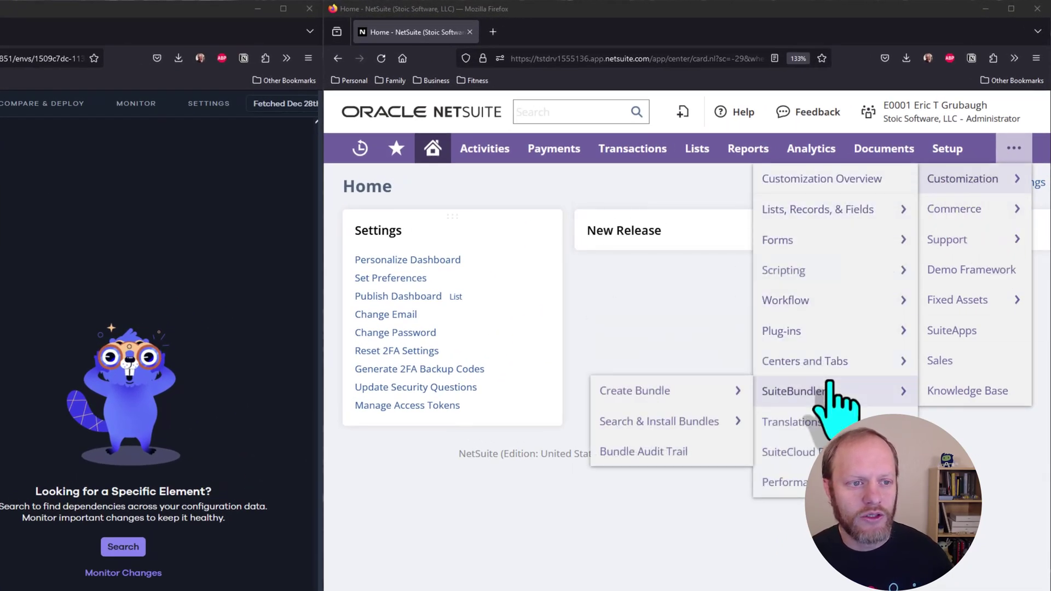
mouse_move(700, 422)
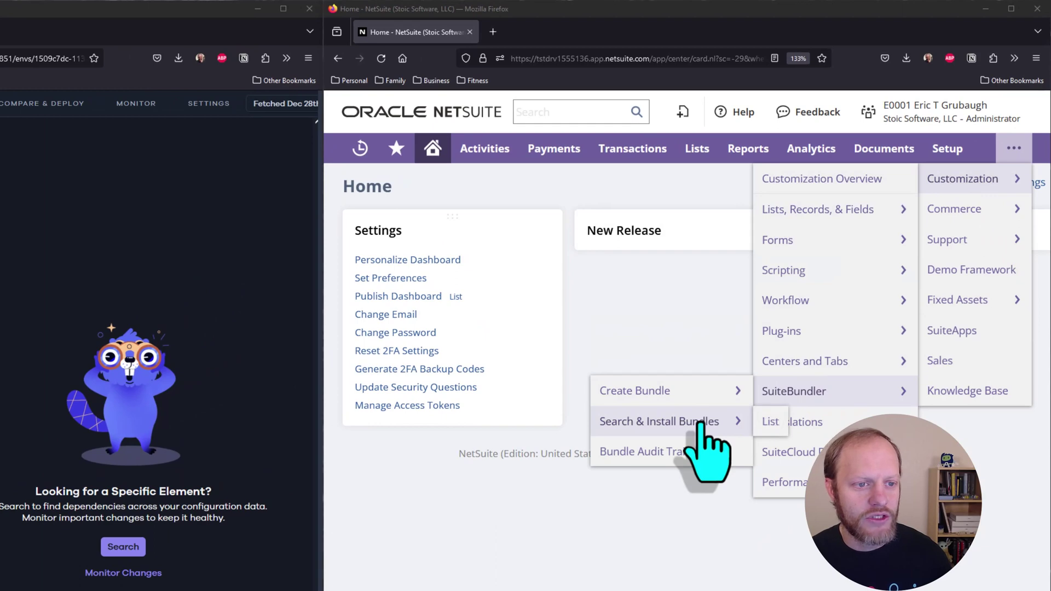
click(771, 424)
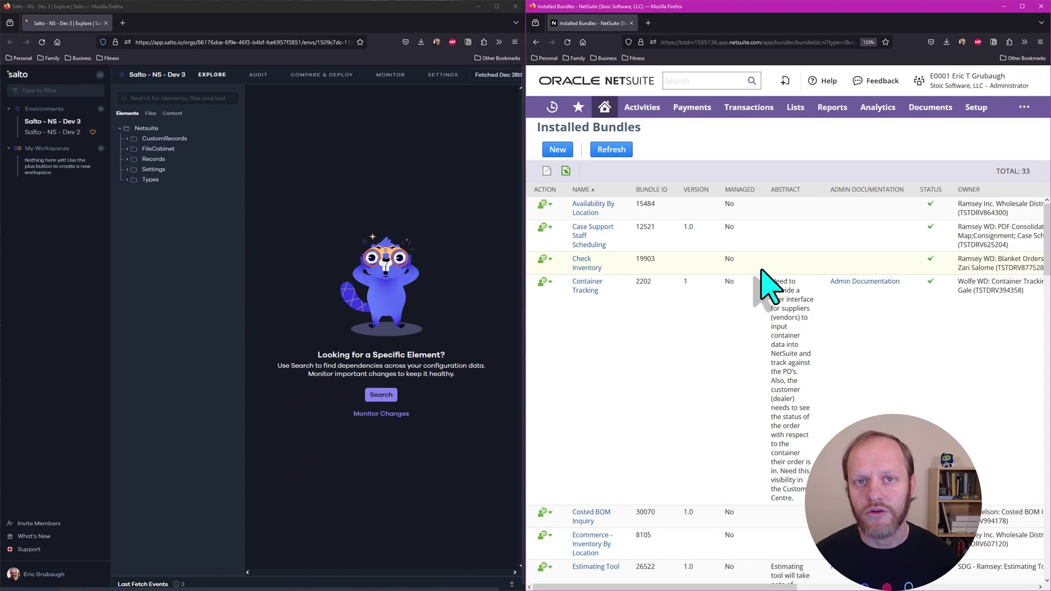
scroll(769, 287, down, 12)
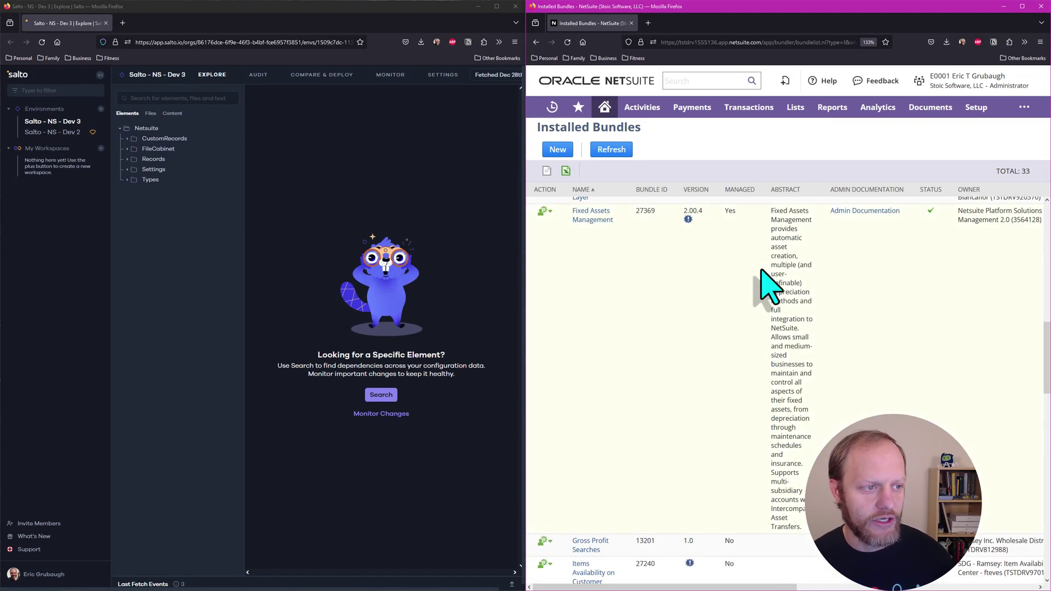
scroll(767, 284, down, 5)
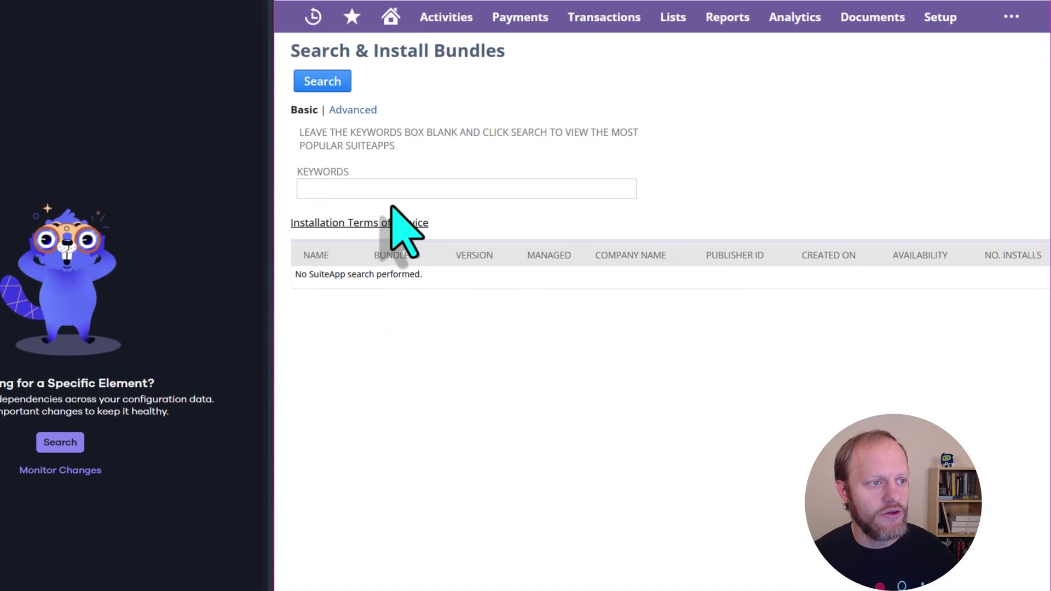
Search bundles for 'suitecloud' and open the SuiteCloud Development Integration bundle (ID 245955)
click(393, 189)
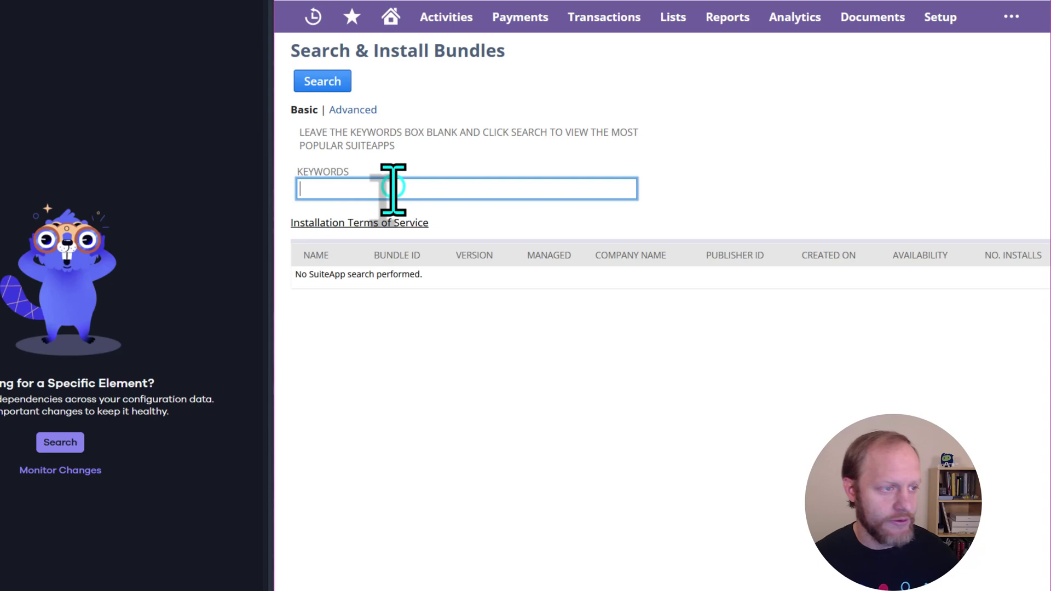
text(suitecloud)
key(Return)
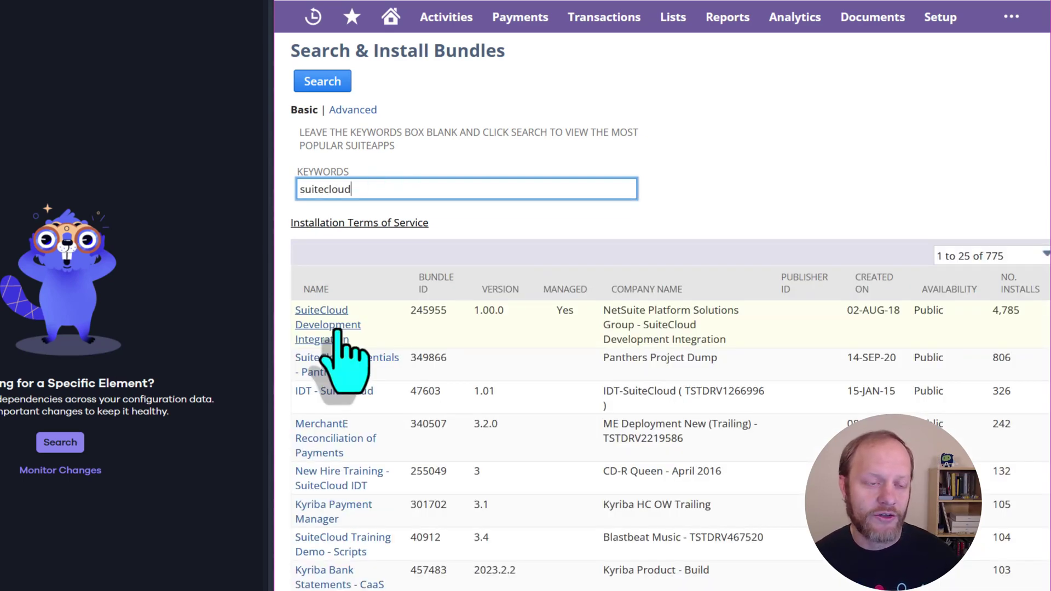
click(336, 328)
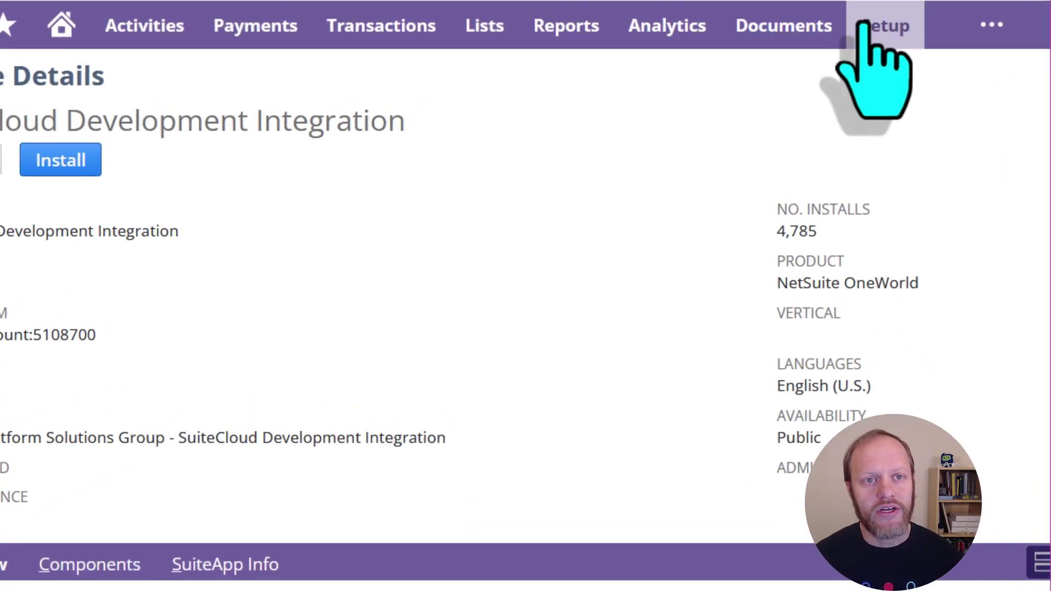
On the SuiteCloud features, confirm Token-Based Authentication and SuiteCloud Development Framework are enabled, then save
mouse_move(926, 17)
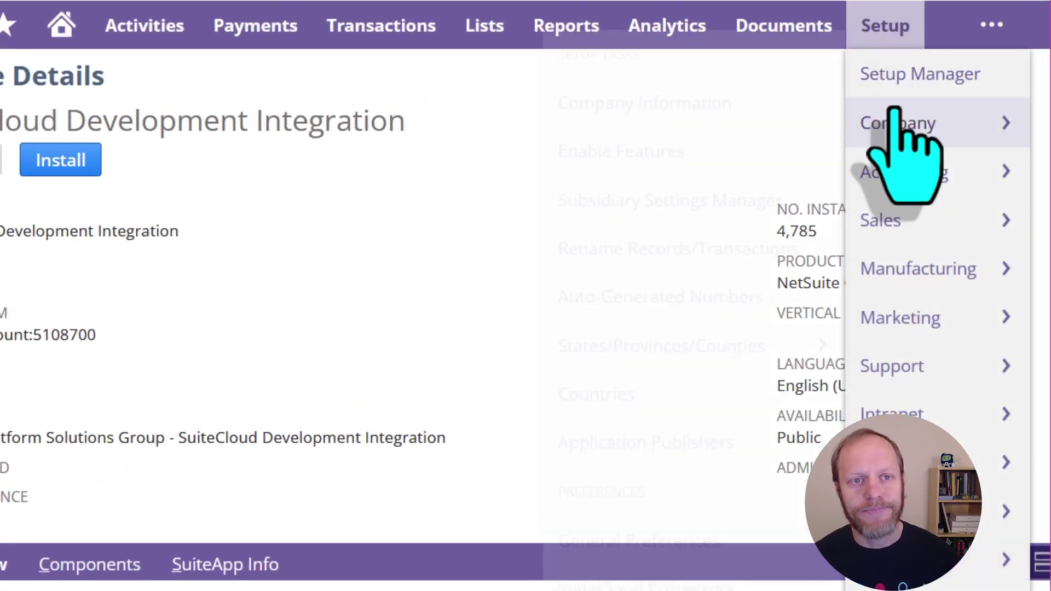
mouse_move(897, 123)
click(722, 156)
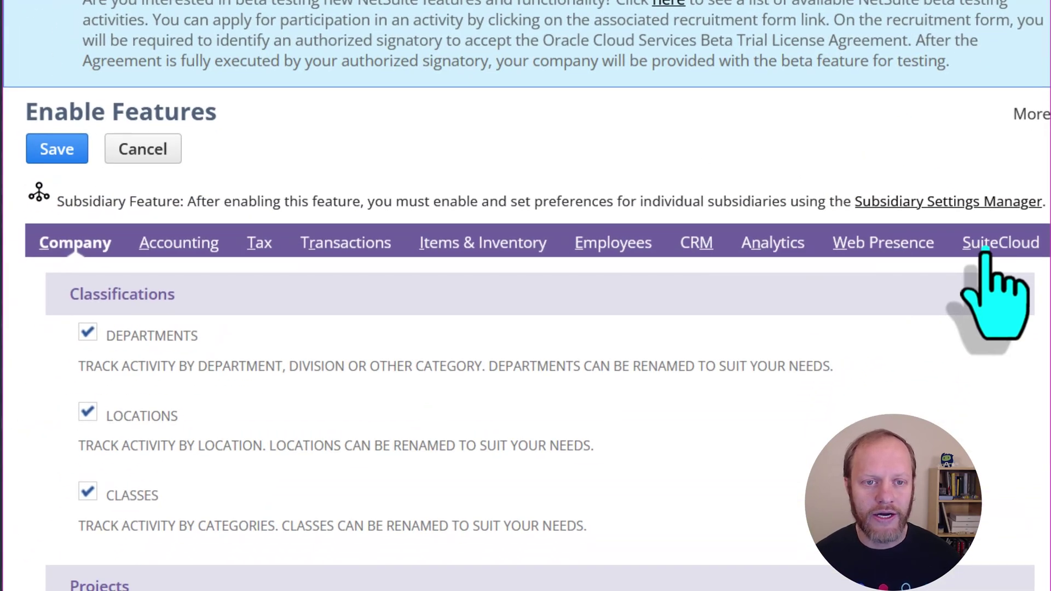
click(984, 255)
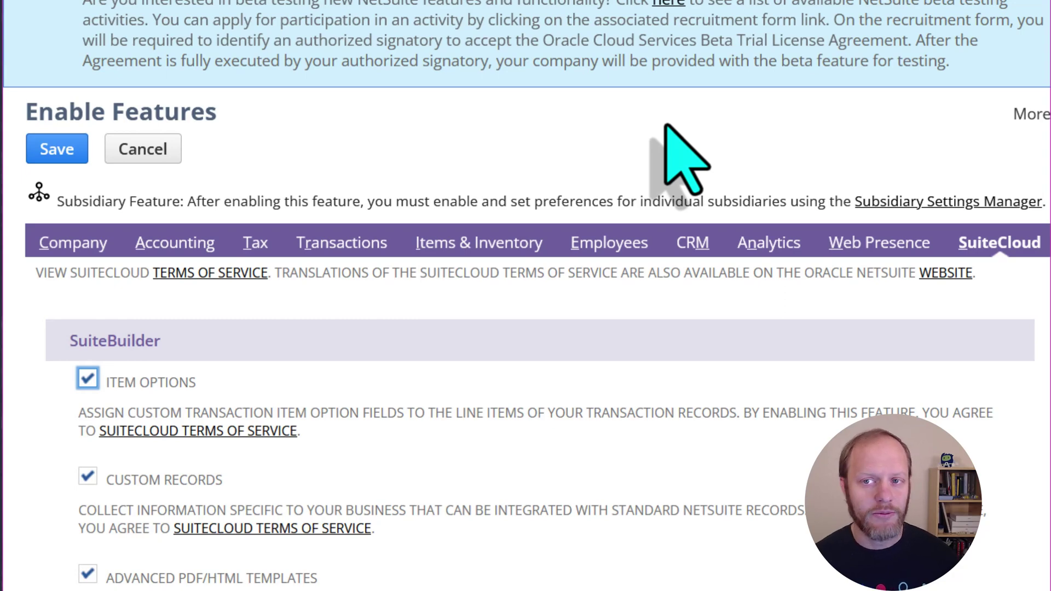
scroll(482, 305, down, 10)
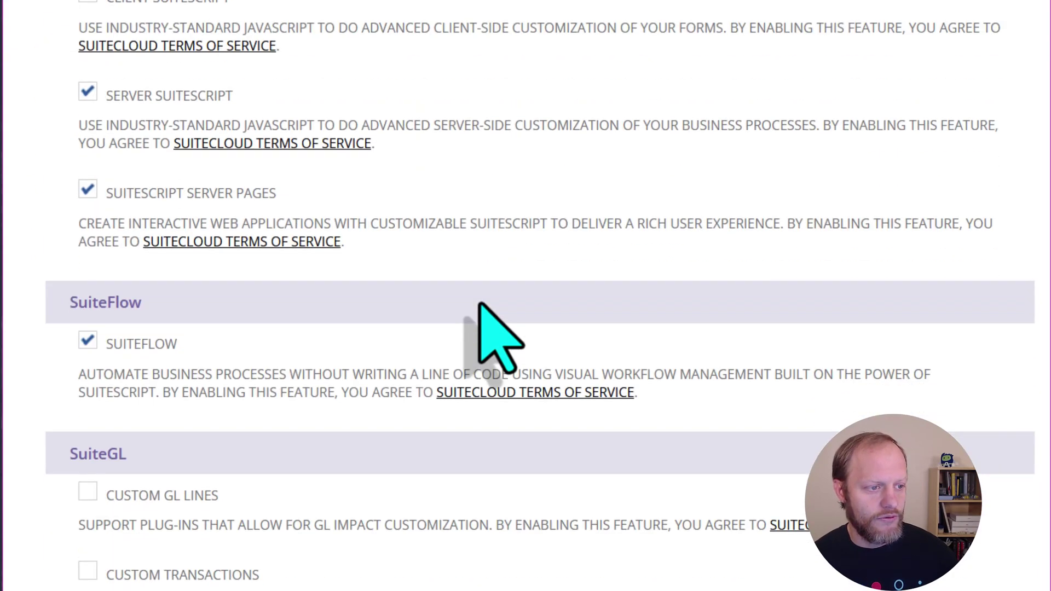
scroll(481, 305, down, 9)
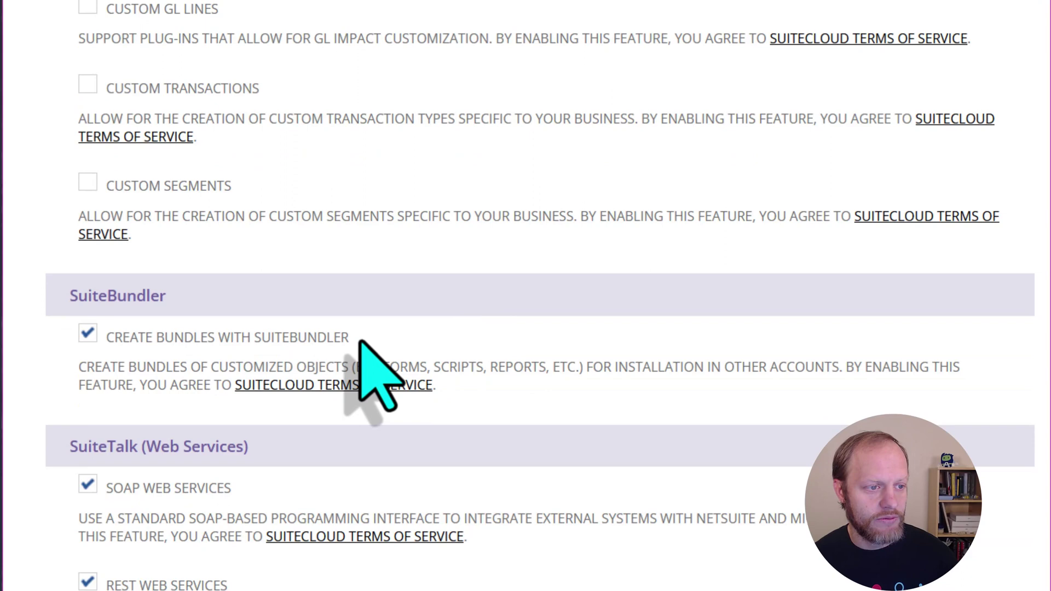
scroll(365, 333, up, 1)
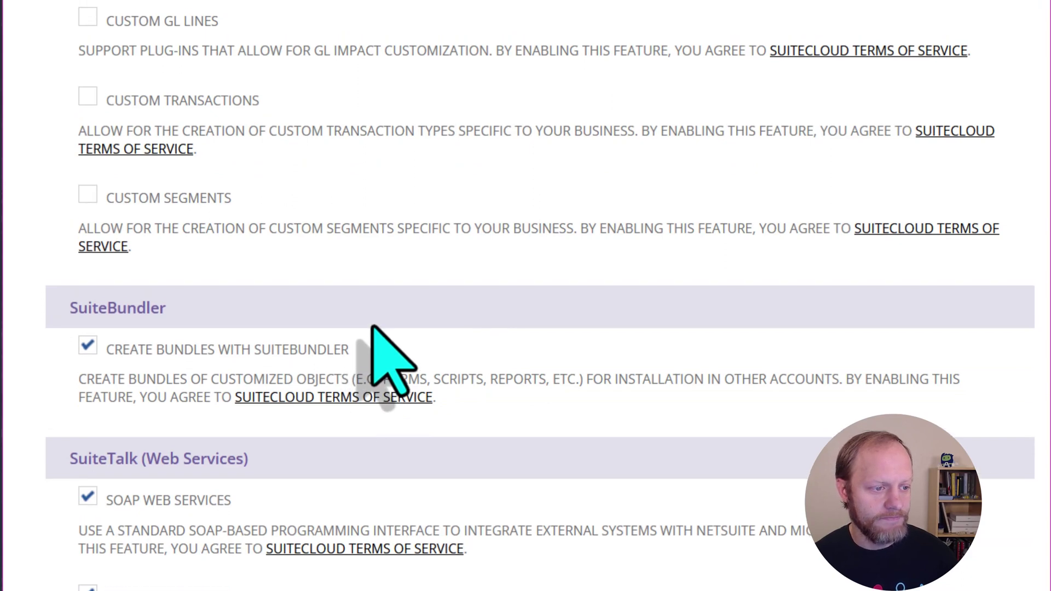
scroll(378, 339, down, 8)
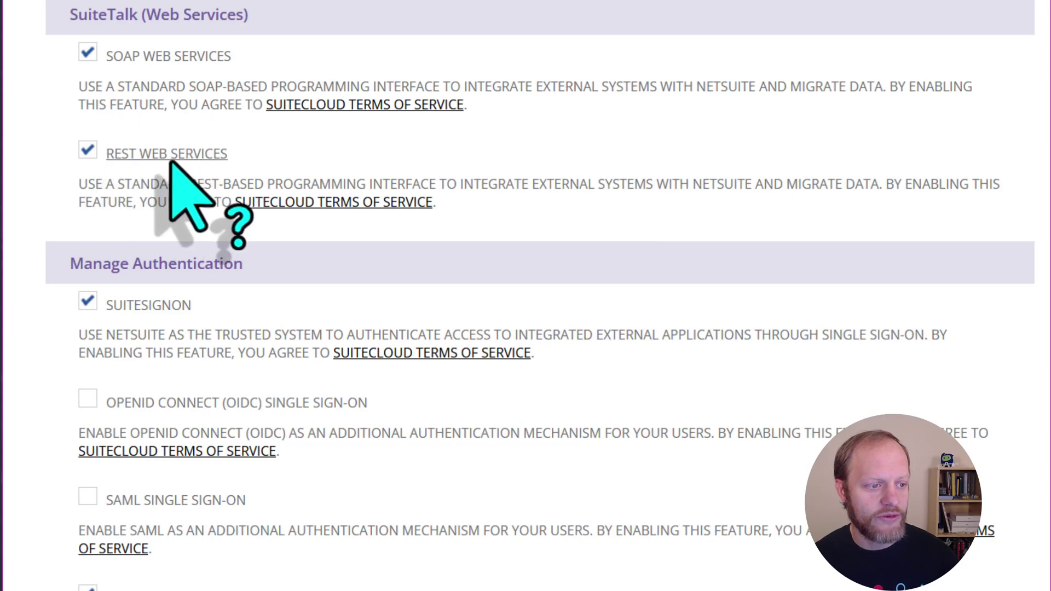
scroll(422, 391, down, 5)
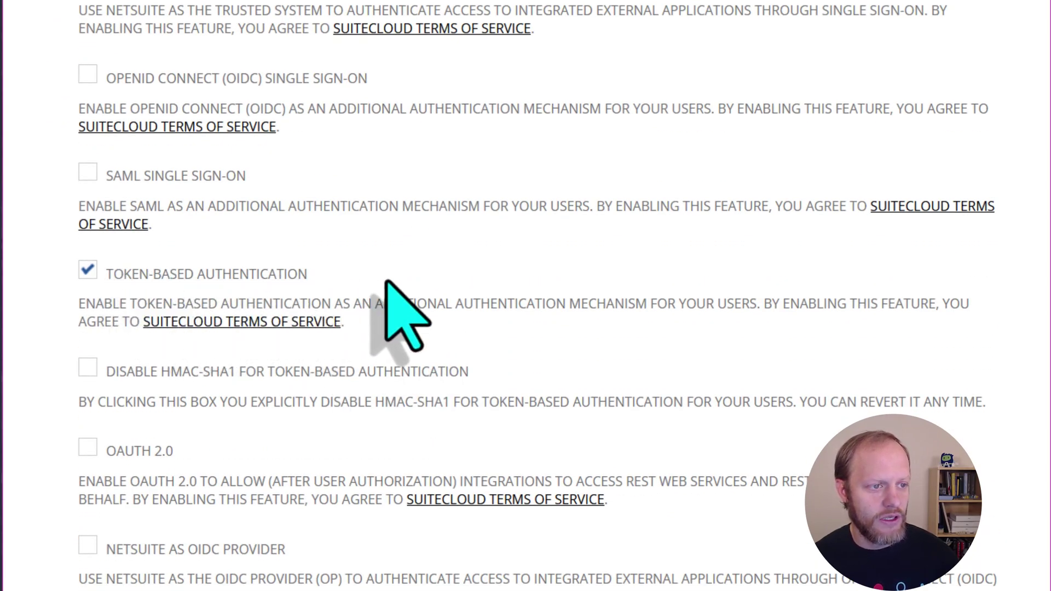
scroll(405, 311, down, 6)
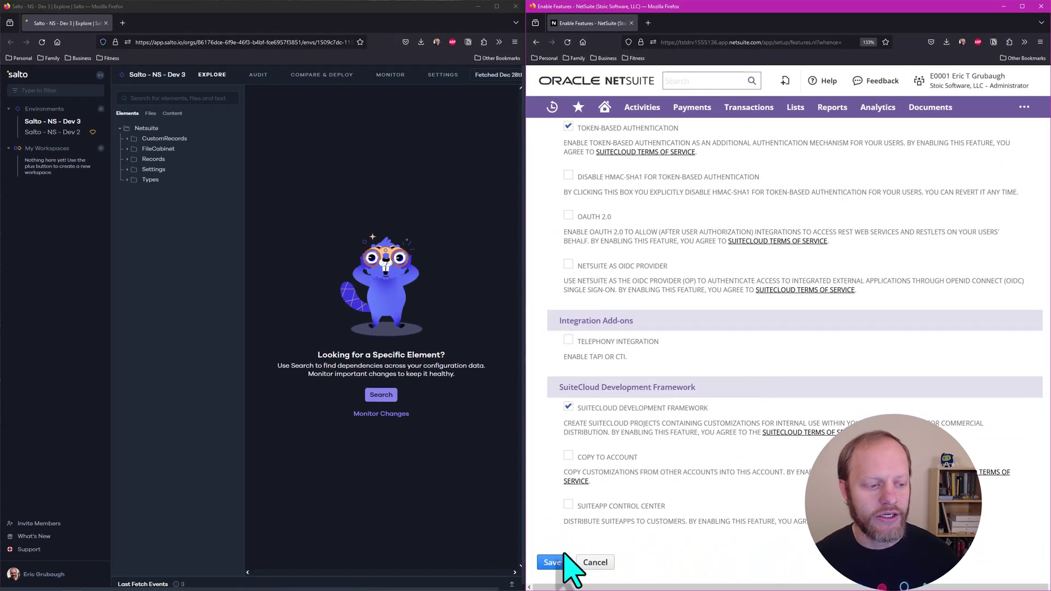
click(552, 562)
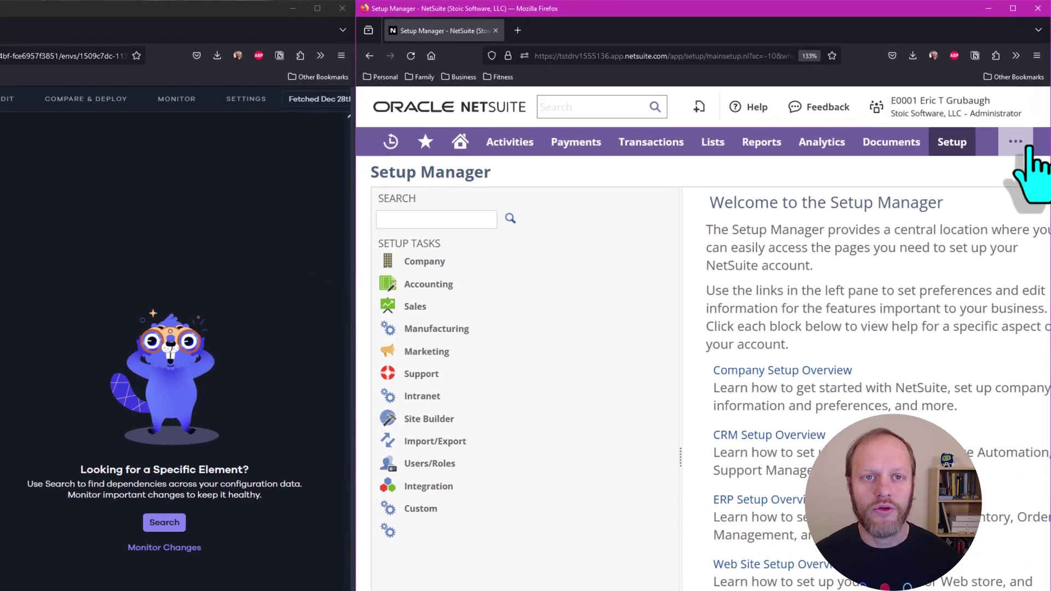
Search the SuiteApp Marketplace for 'salto', open the Salto listing and start installing it
mouse_move(1024, 111)
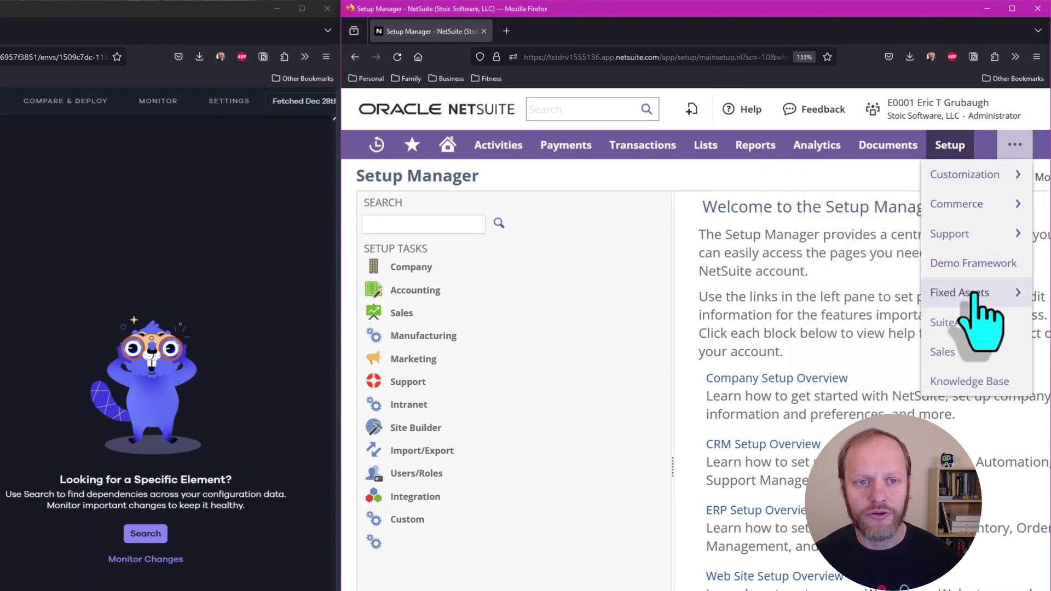
click(969, 323)
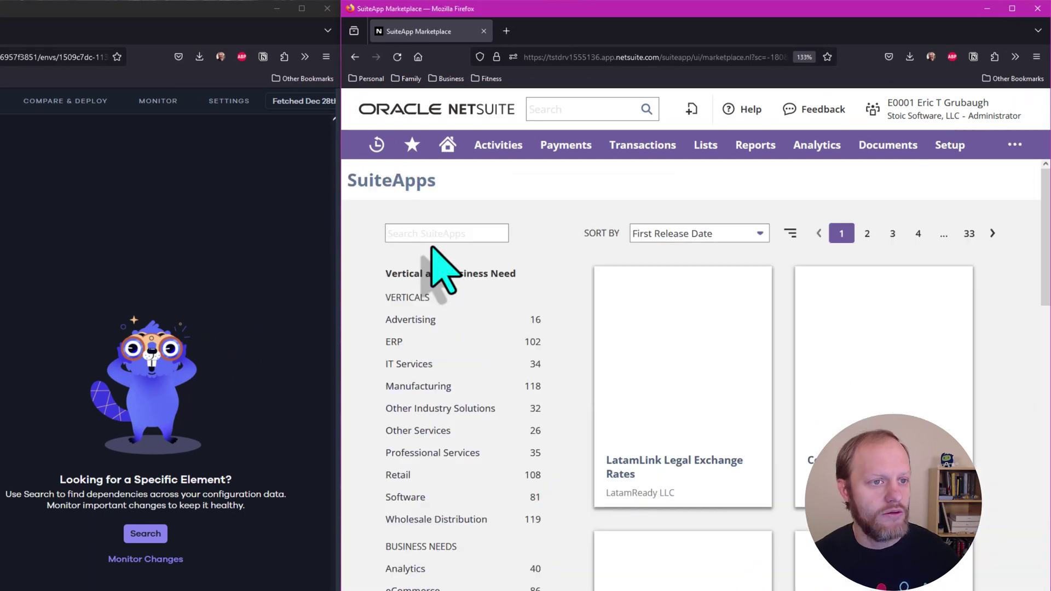
click(431, 235)
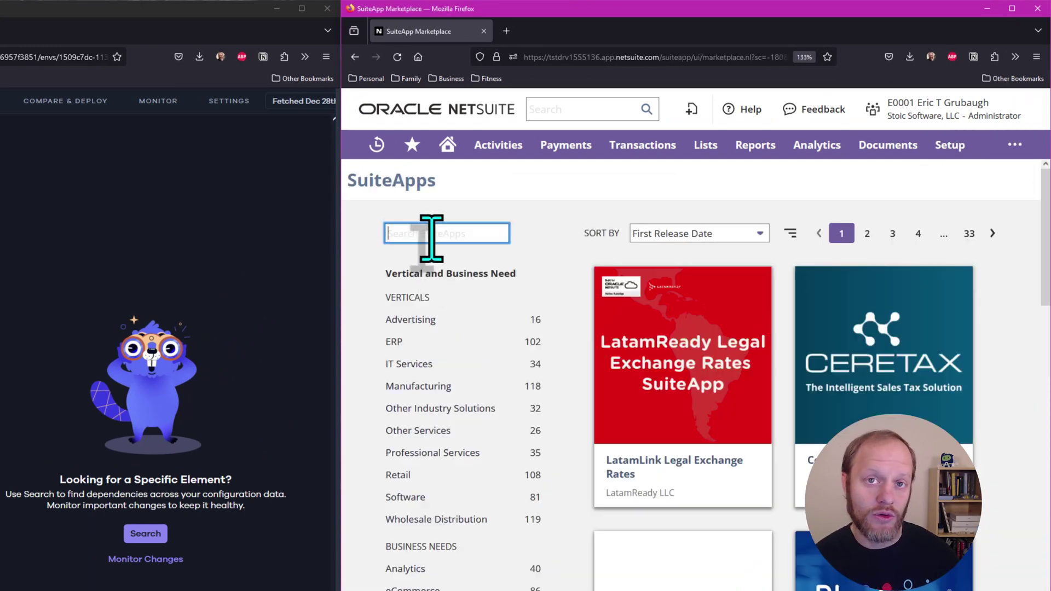
text(salto)
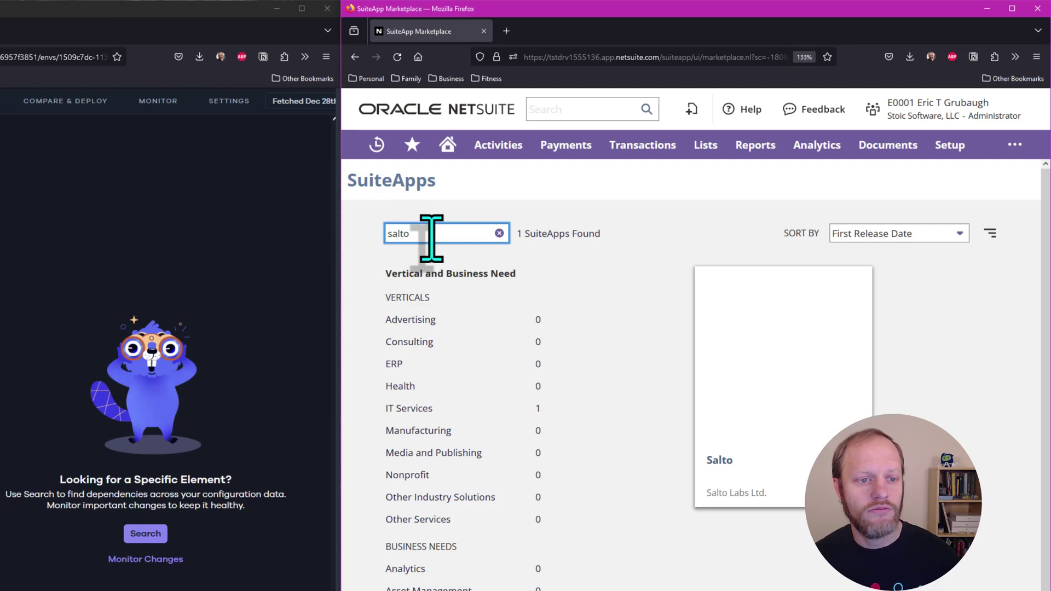
click(768, 370)
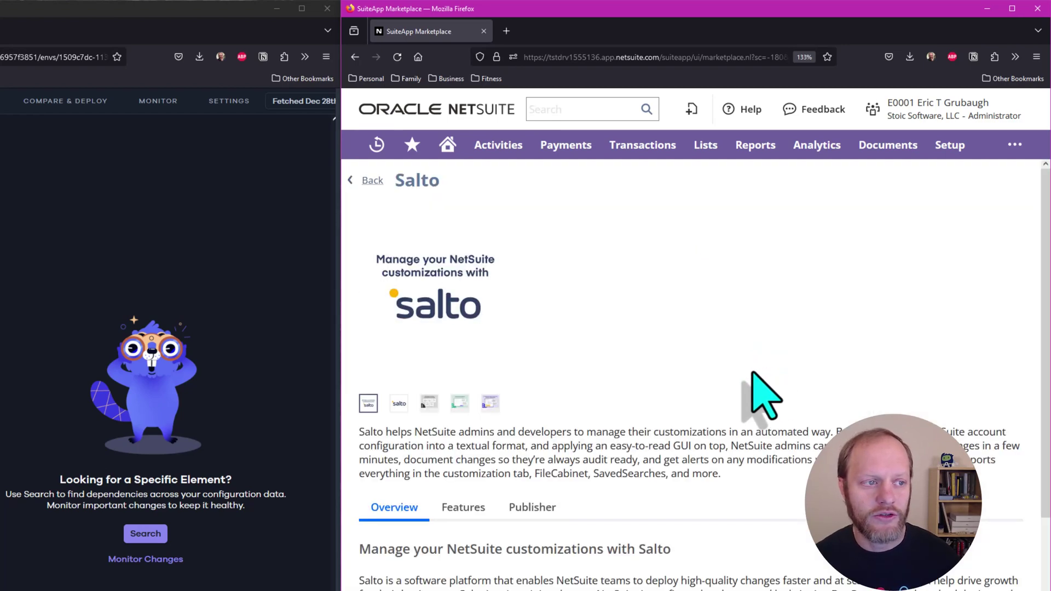
scroll(746, 394, down, 7)
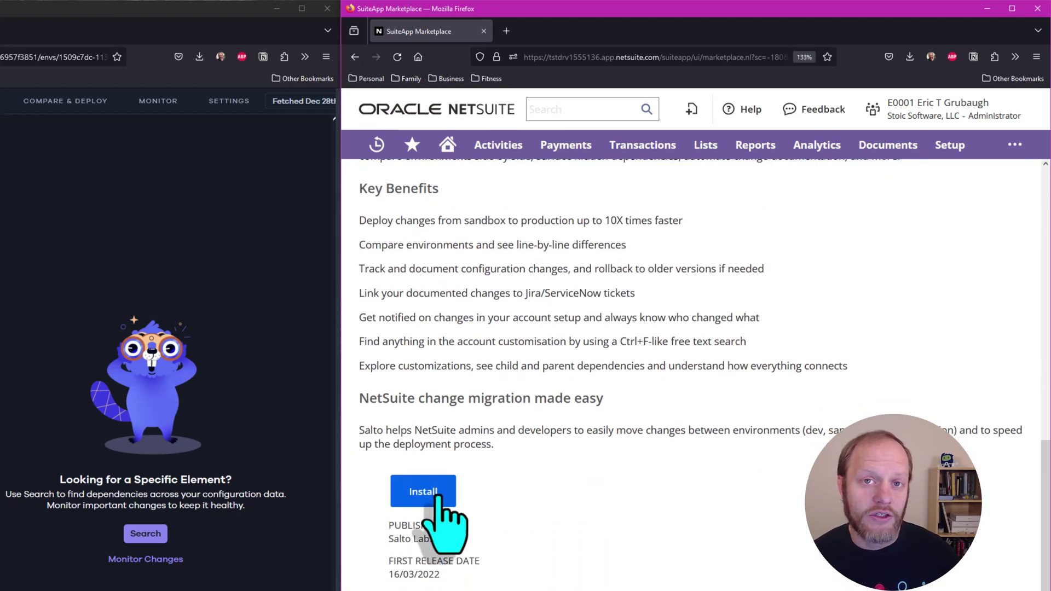
click(437, 493)
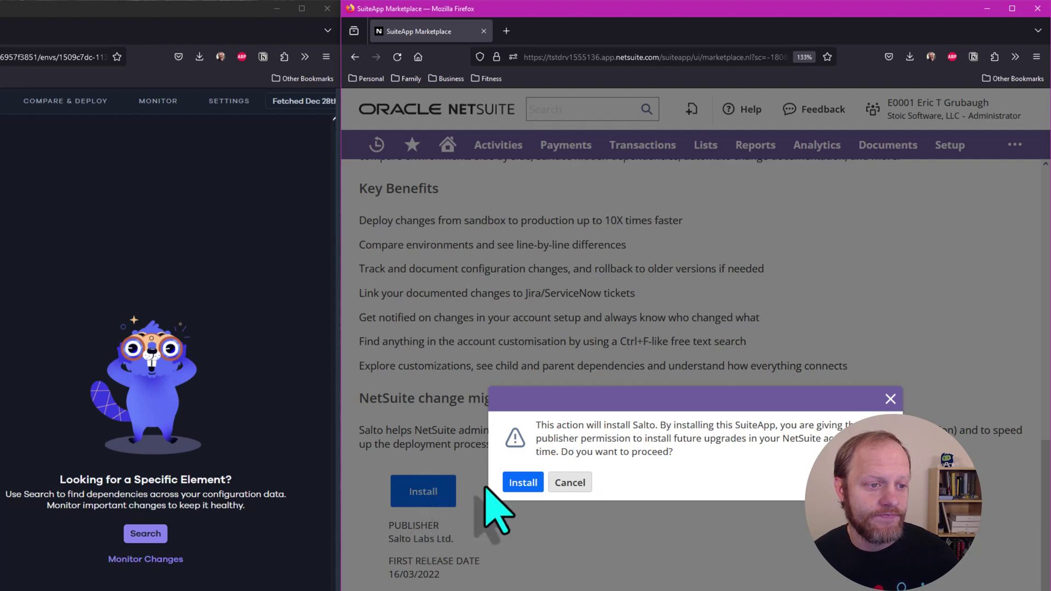
Confirm the Salto install, then go to the Installed Bundles list and scroll through it
click(514, 486)
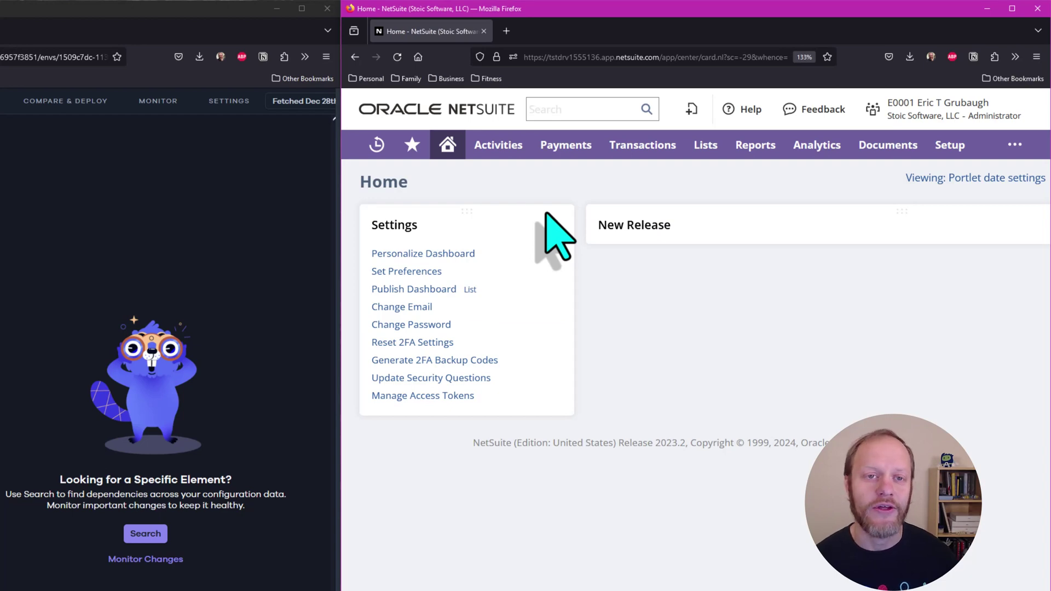
mouse_move(1016, 148)
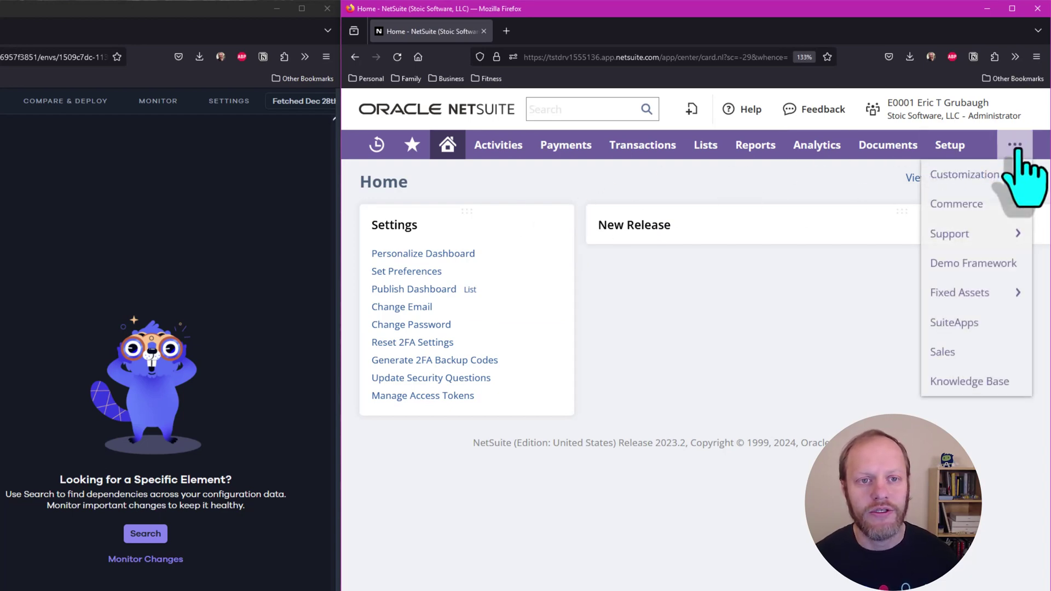
mouse_move(1004, 174)
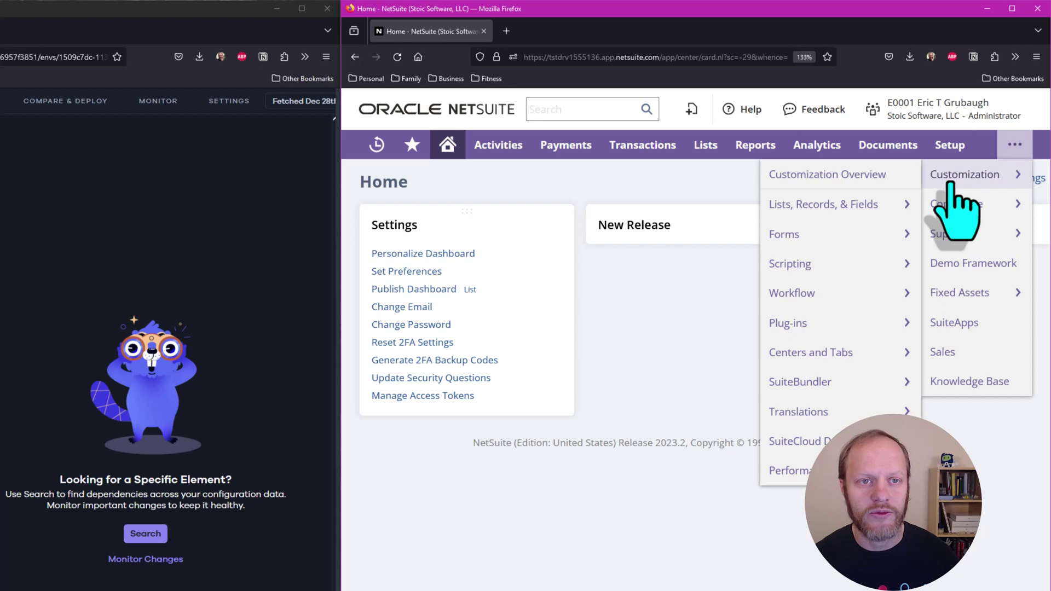
mouse_move(846, 381)
mouse_move(699, 411)
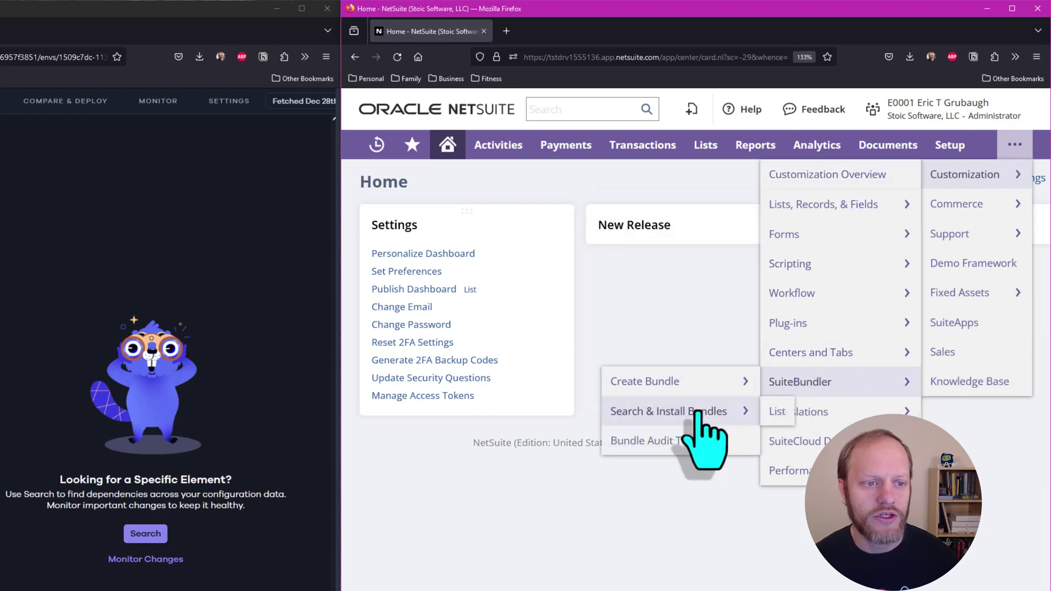
click(777, 412)
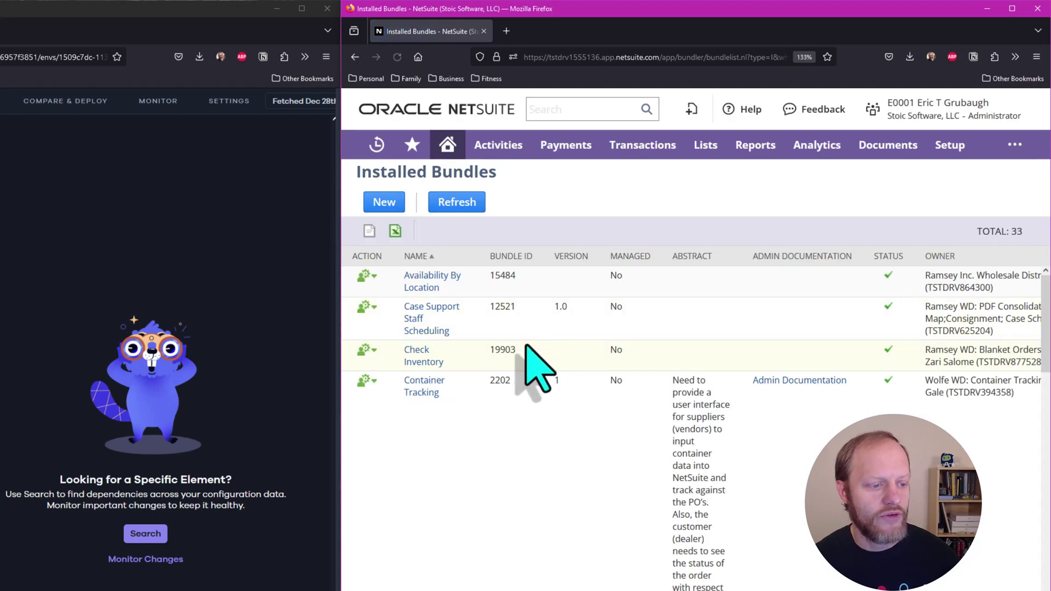
scroll(528, 363, down, 15)
scroll(531, 356, down, 5)
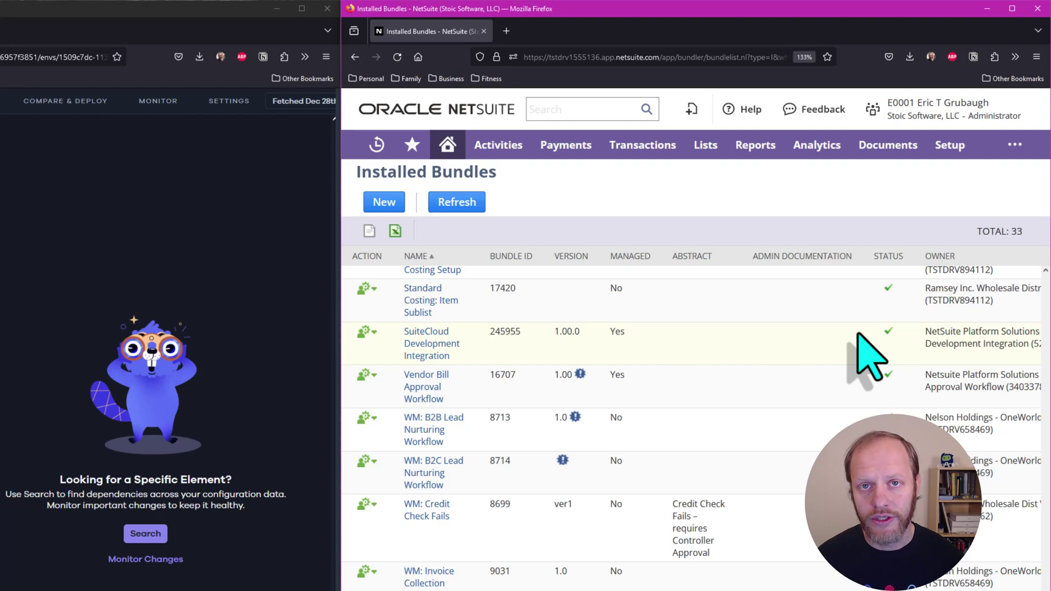
Go to the Home dashboard and open Manage Access Tokens from the Settings portlet
click(450, 144)
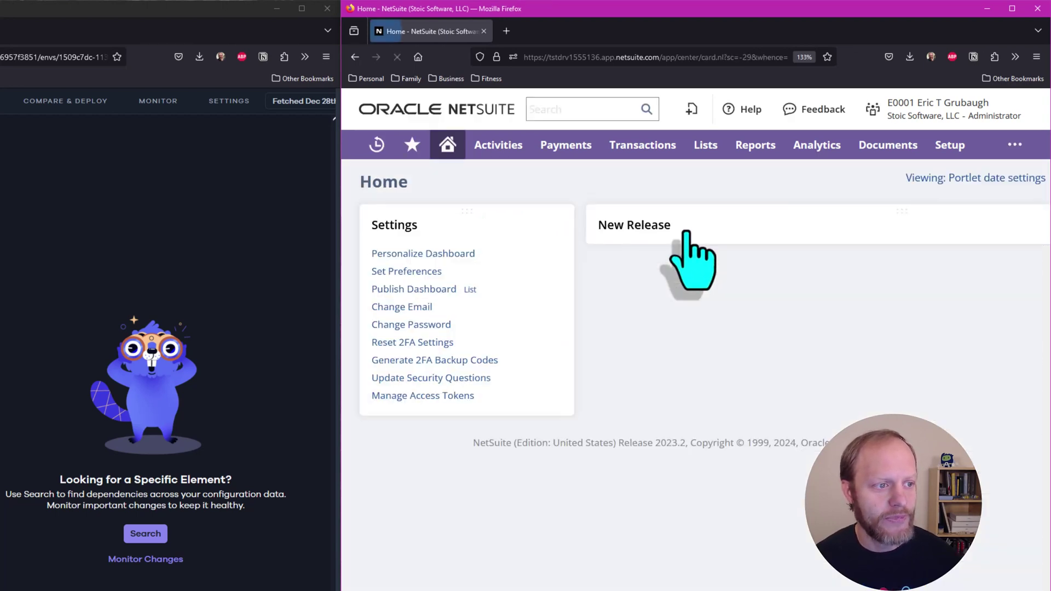
click(450, 397)
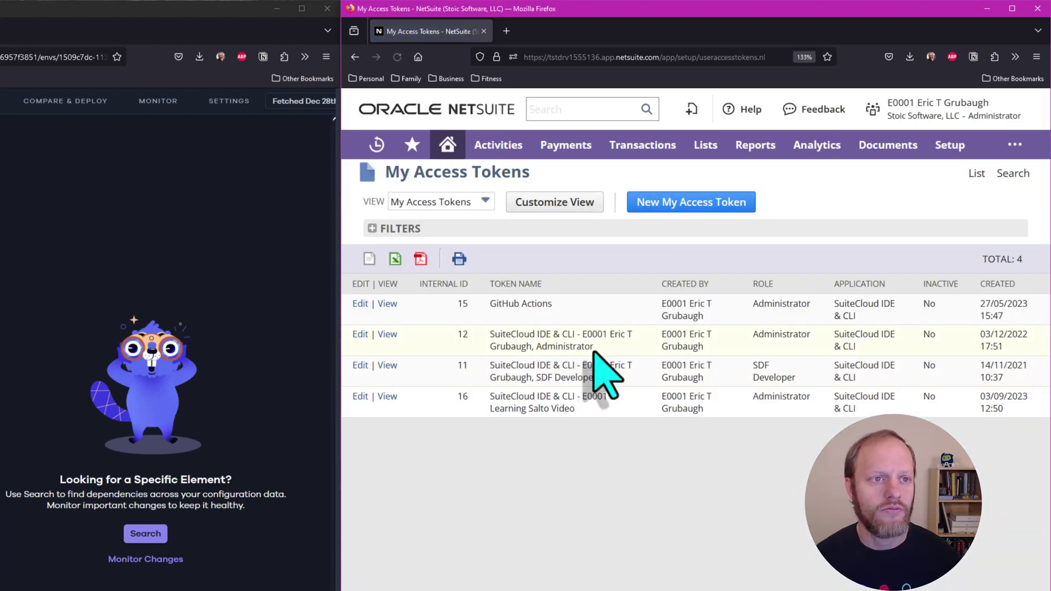
Start a new access token with SuiteCloud IDE & CLI as the application
click(665, 204)
click(545, 268)
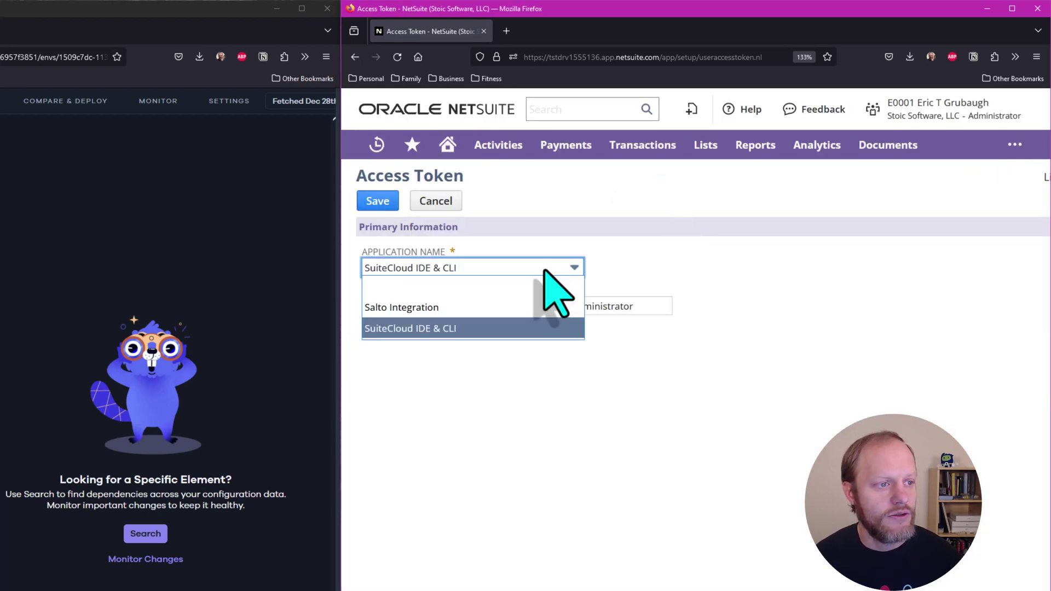
click(536, 329)
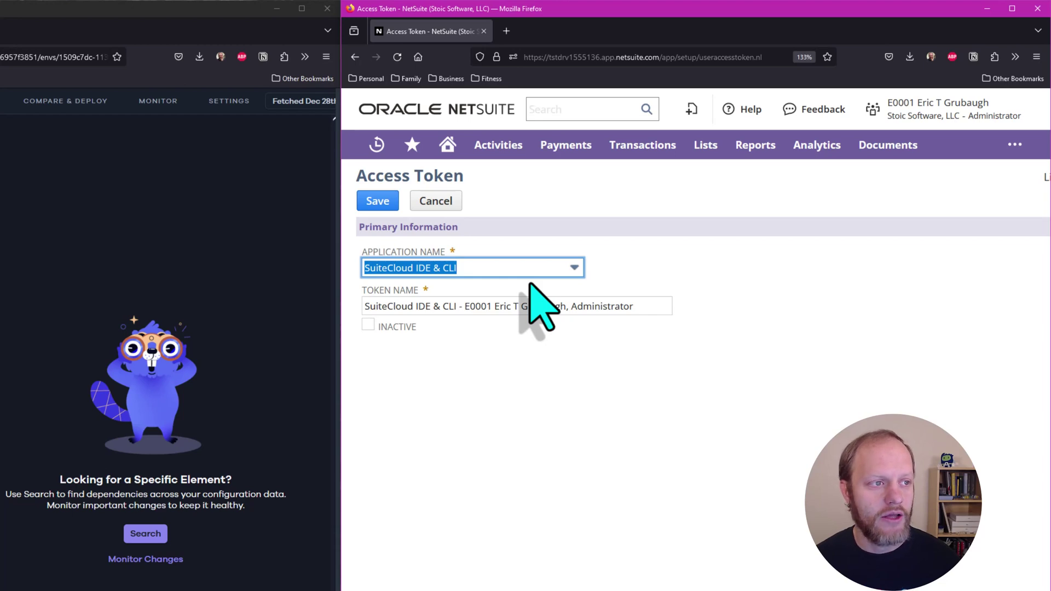
click(632, 263)
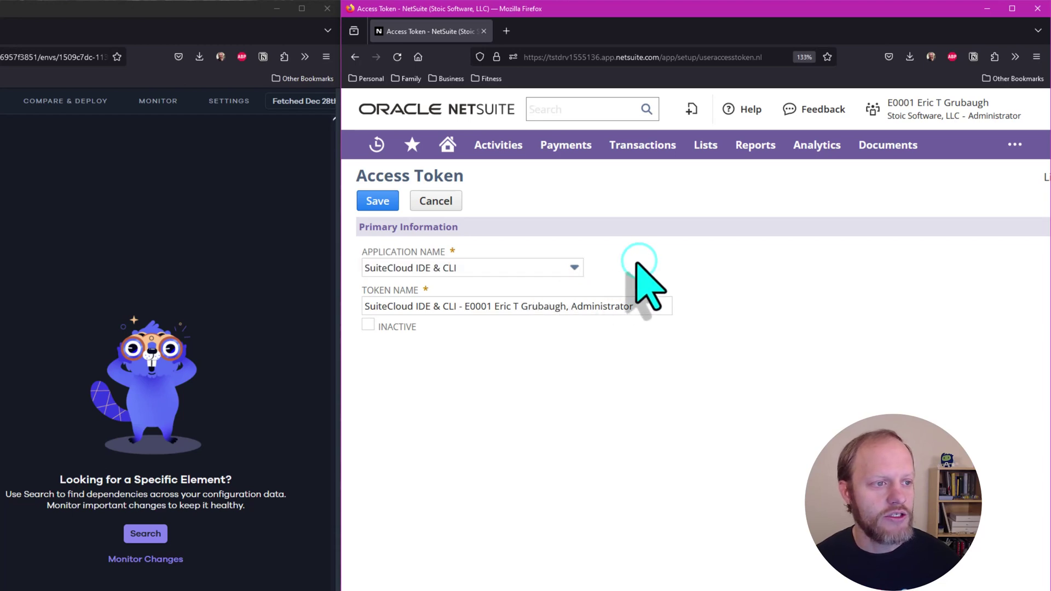
Save the SuiteCloud IDE & CLI token to reveal its Token ID and Token Secret
click(385, 203)
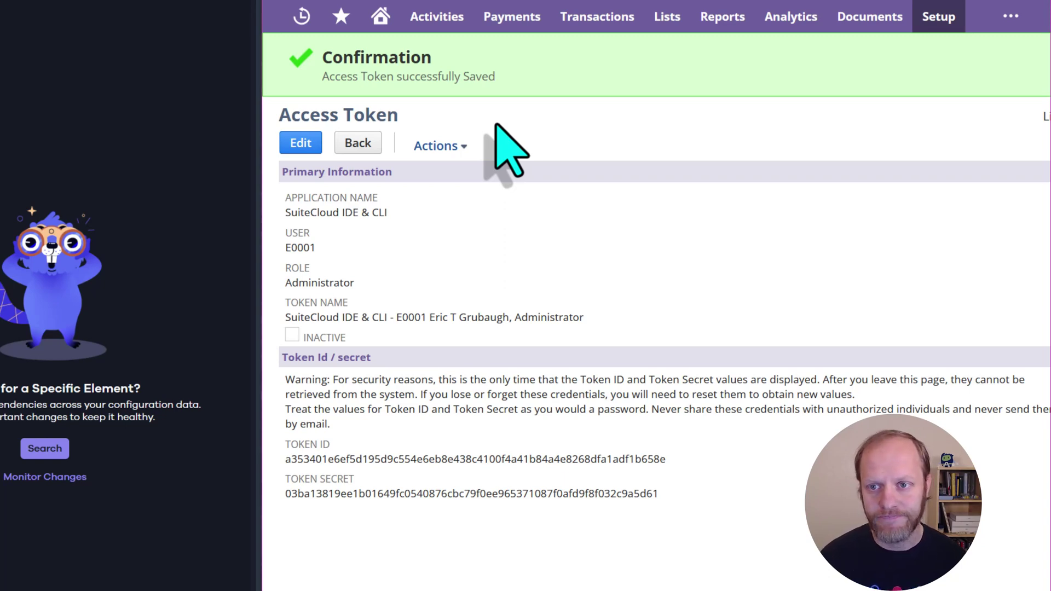
Return to the Home dashboard and open Manage Access Tokens
right_click(385, 24)
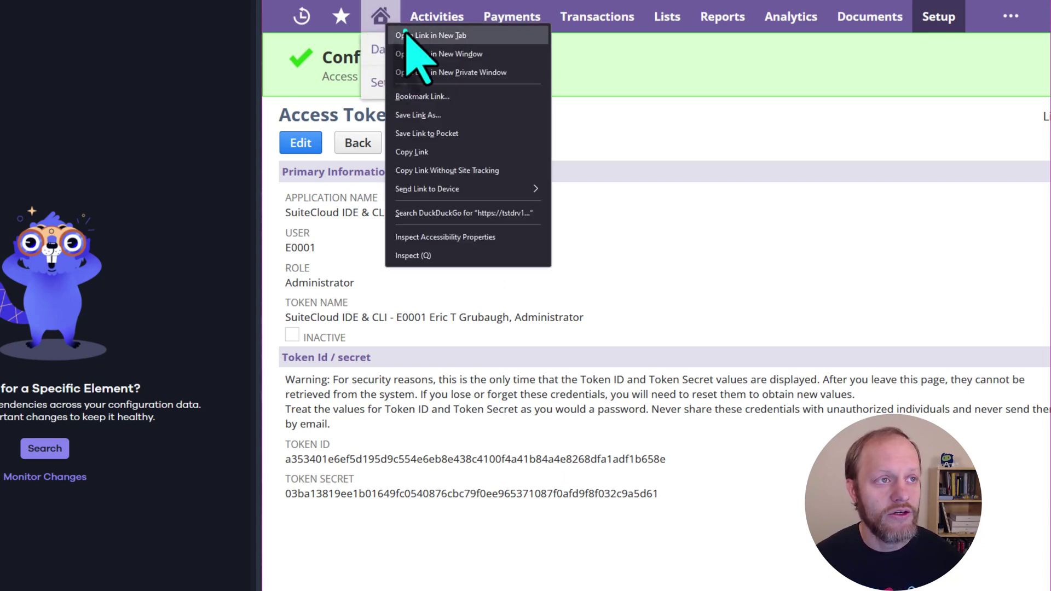
click(432, 35)
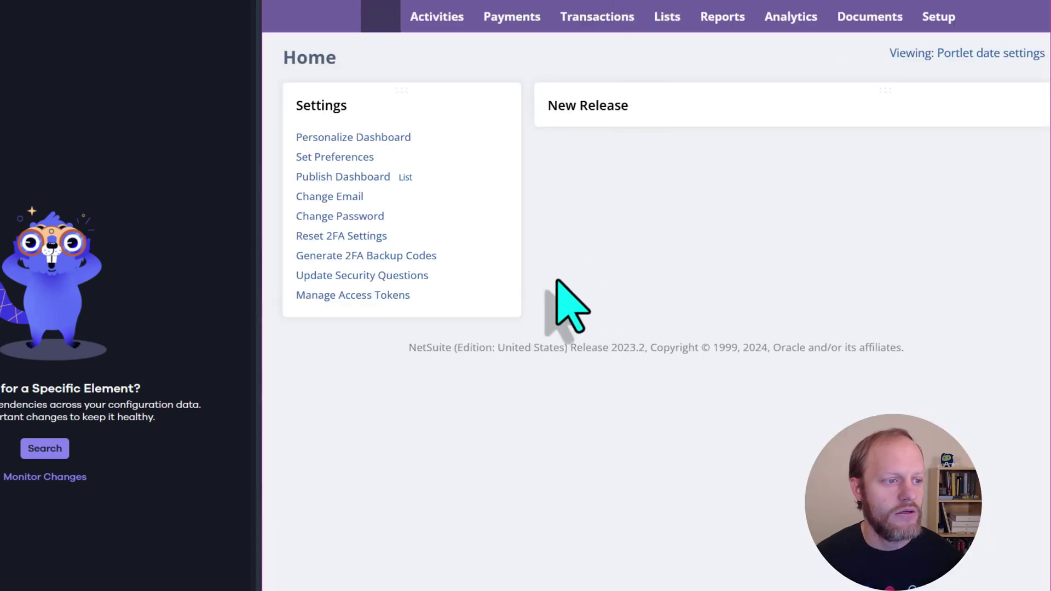
click(392, 298)
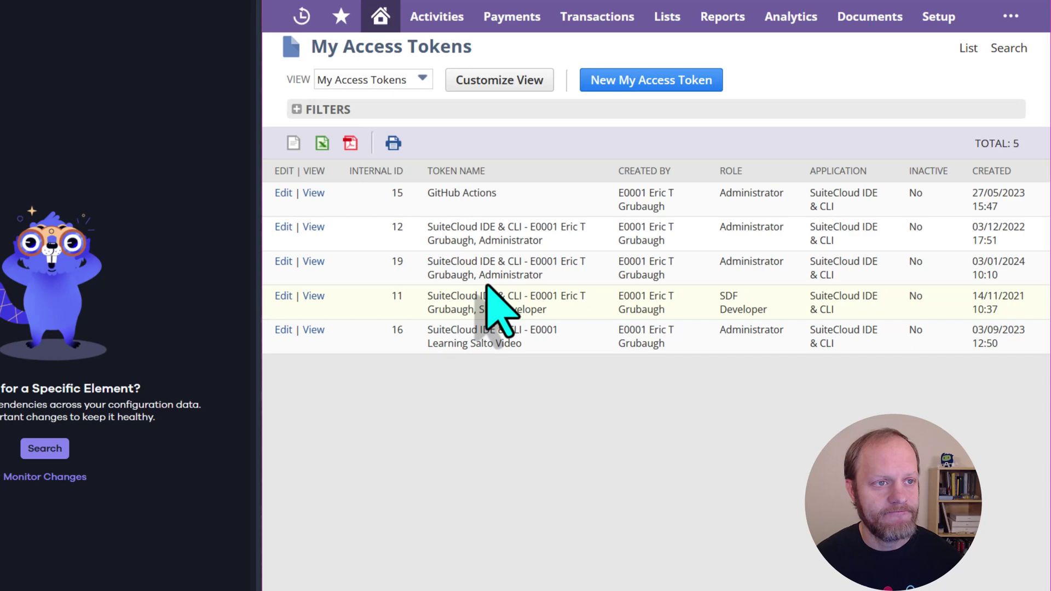
Create and save a new access token for the Salto Integration application
click(613, 81)
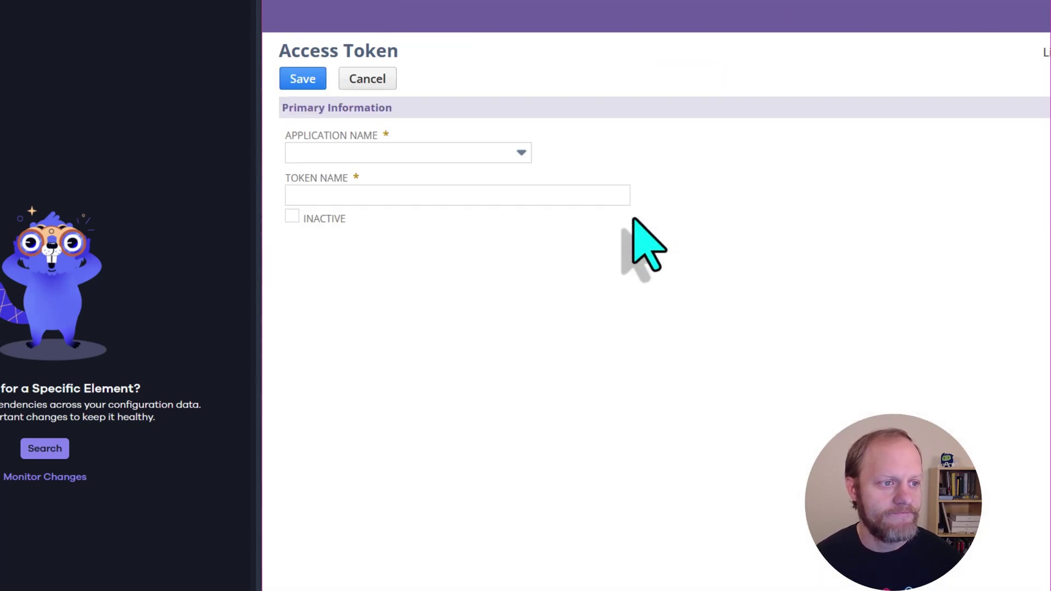
click(396, 156)
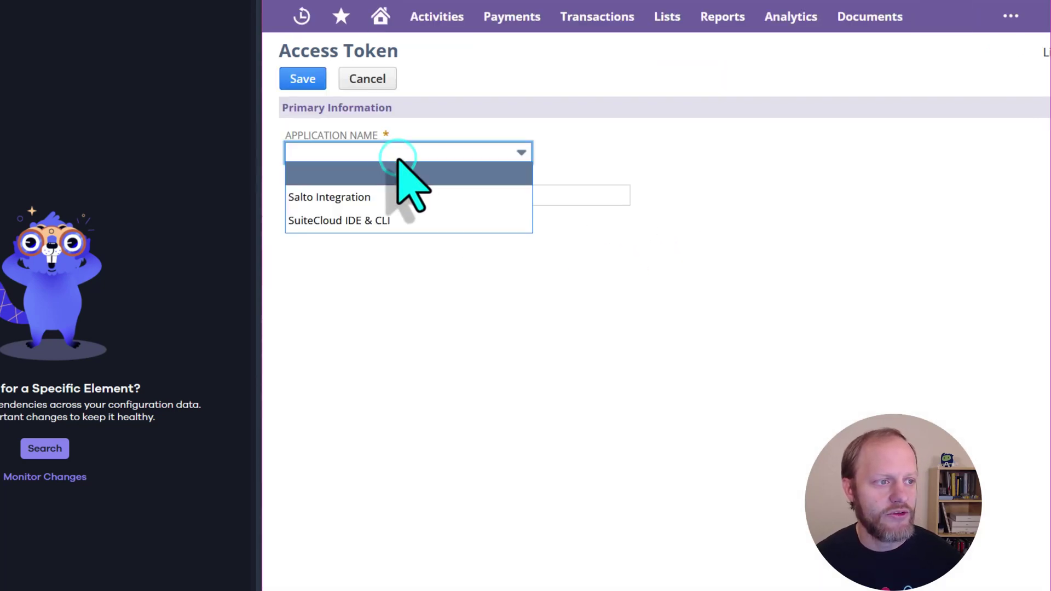
click(386, 197)
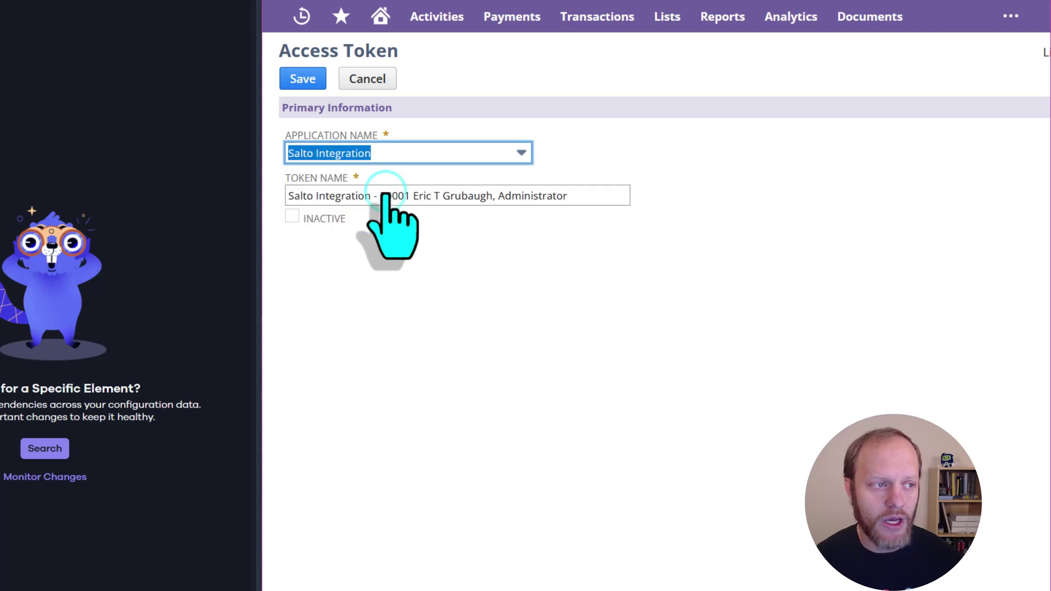
click(302, 86)
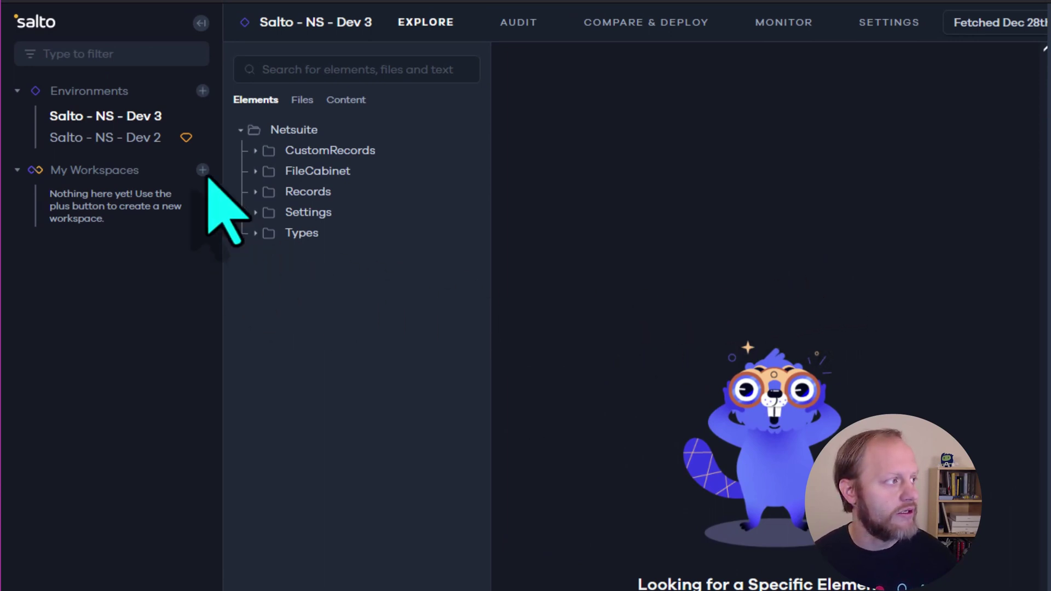
Add a Salto environment named 'NetSuite Production' from the Environments + button
click(203, 91)
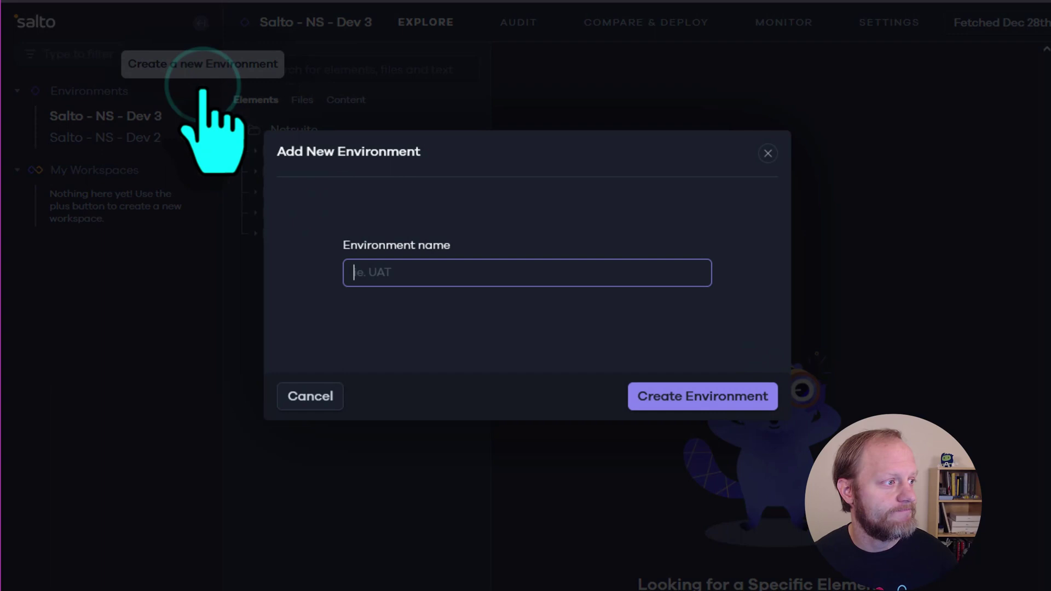
click(443, 275)
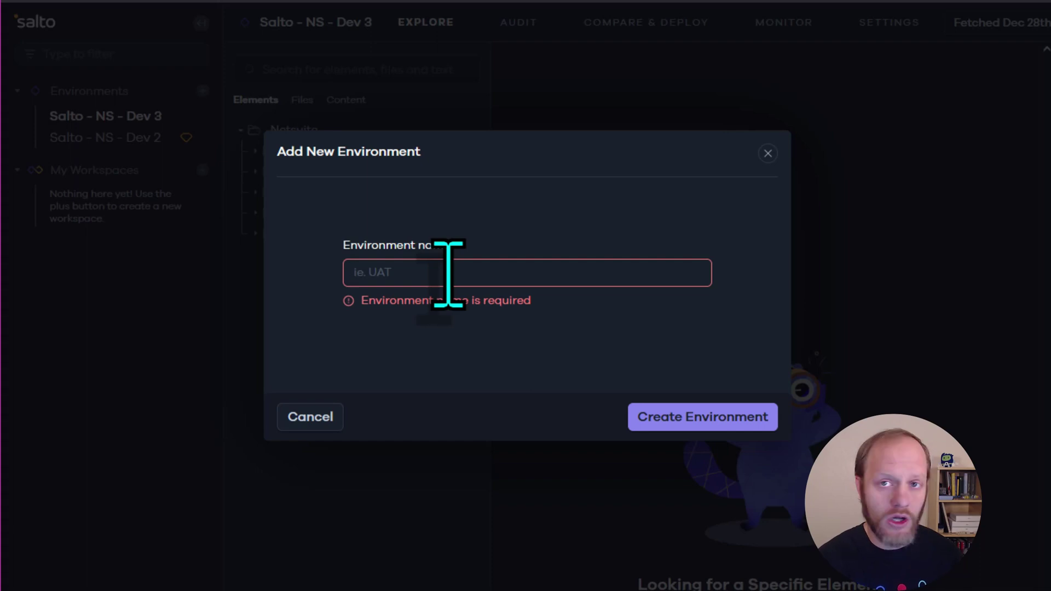
text(NetSui)
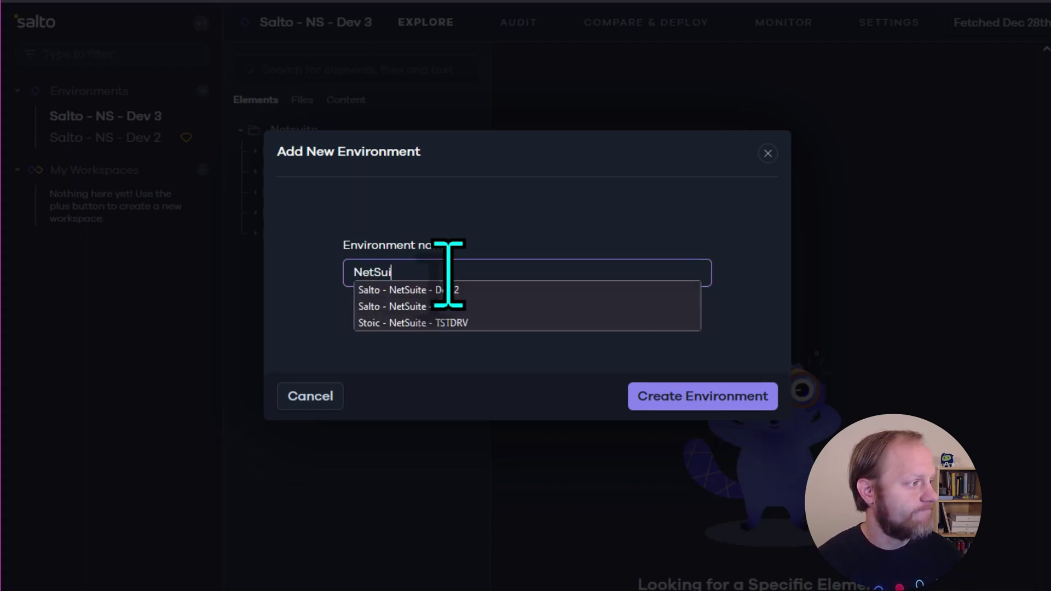
text(te Production)
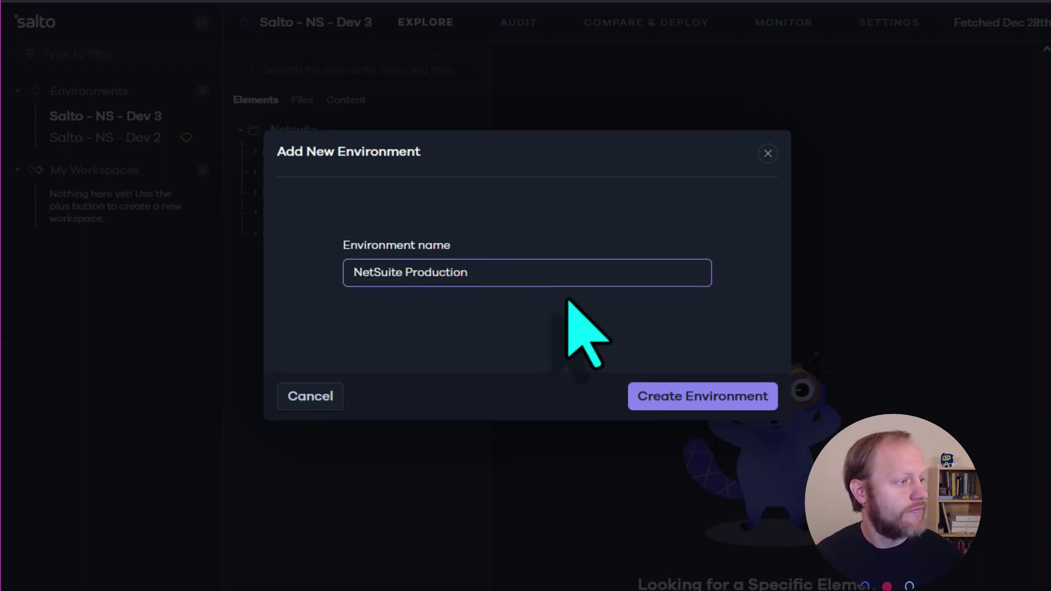
click(683, 395)
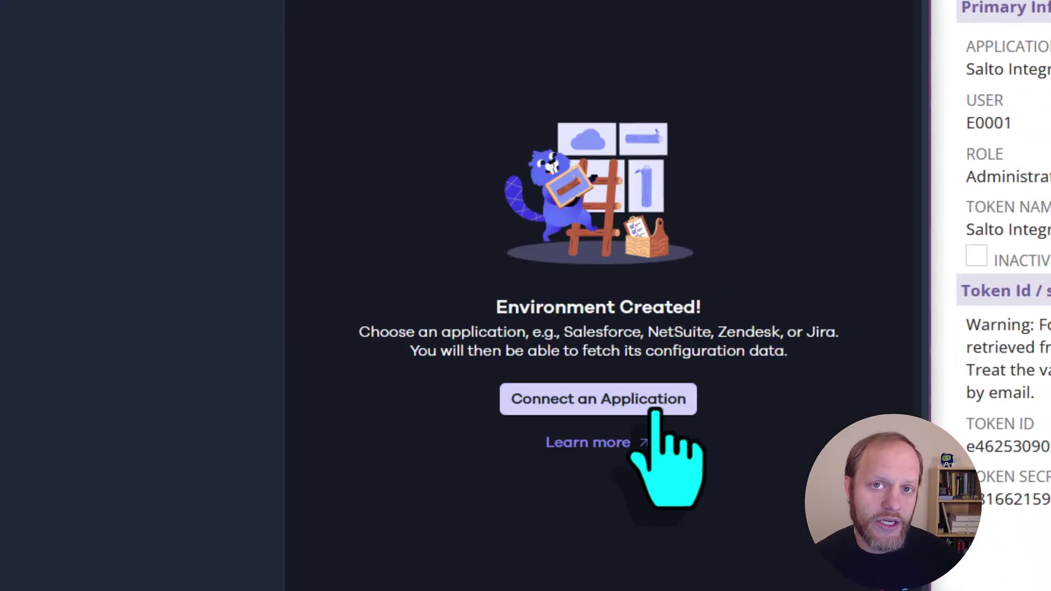
Connect an application to the environment with NetSuite as the application type
click(655, 412)
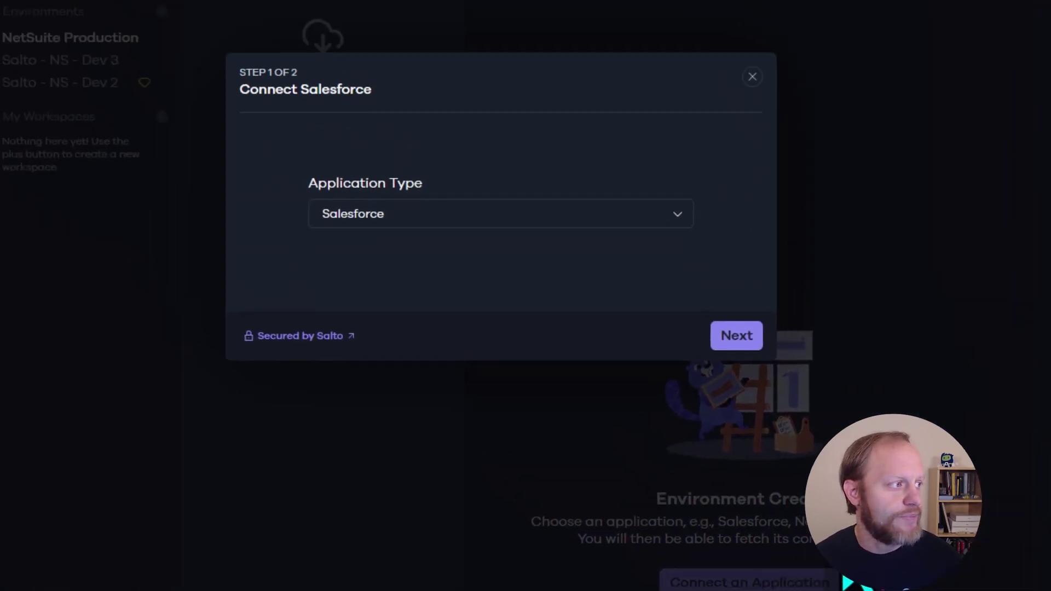
click(613, 258)
click(477, 335)
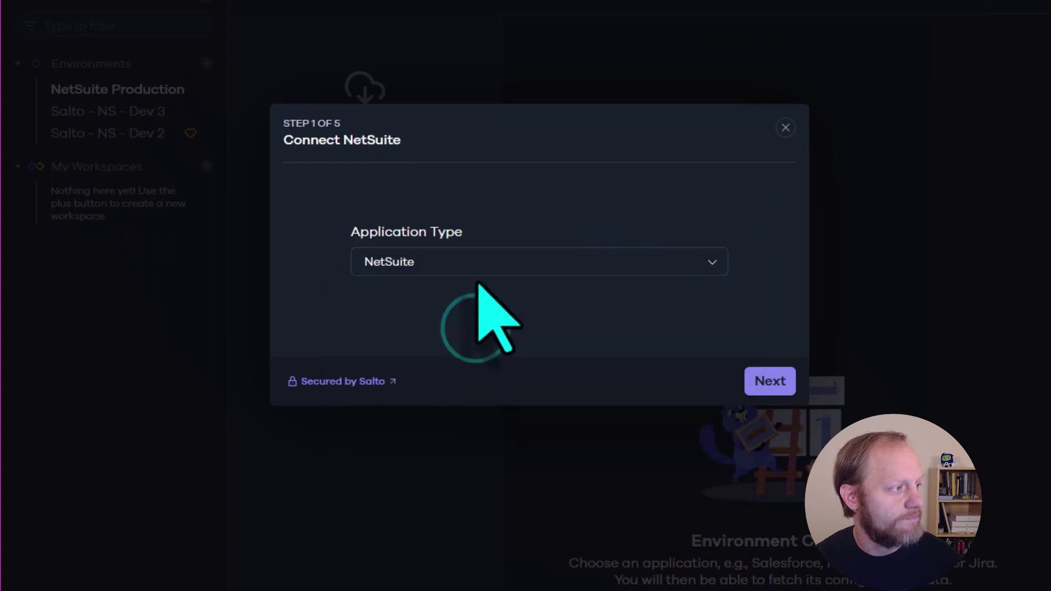
click(770, 381)
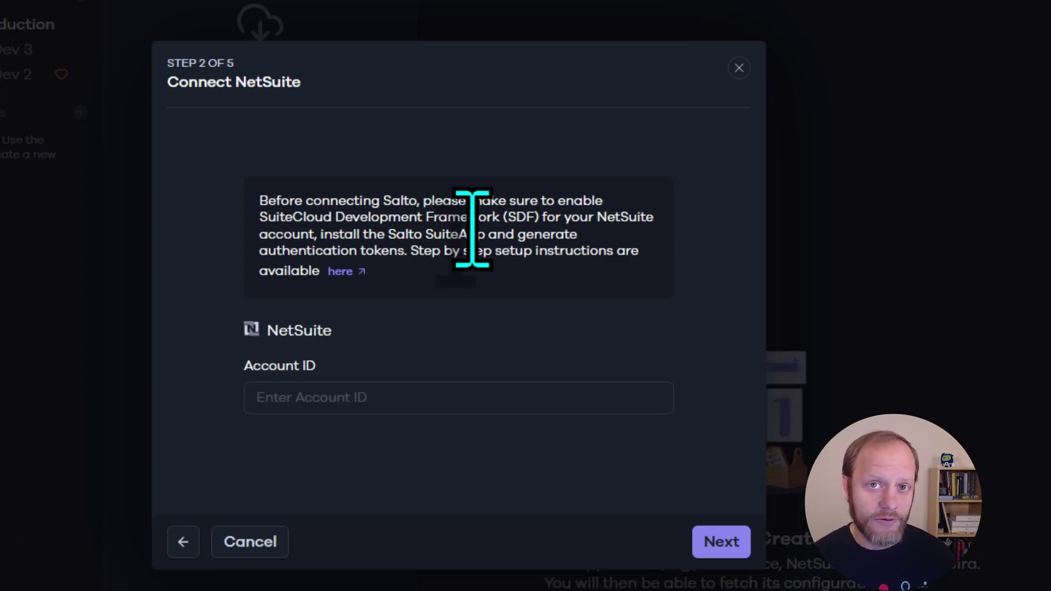
Enter the account subdomain from the NetSuite address as the Account ID and continue
click(569, 390)
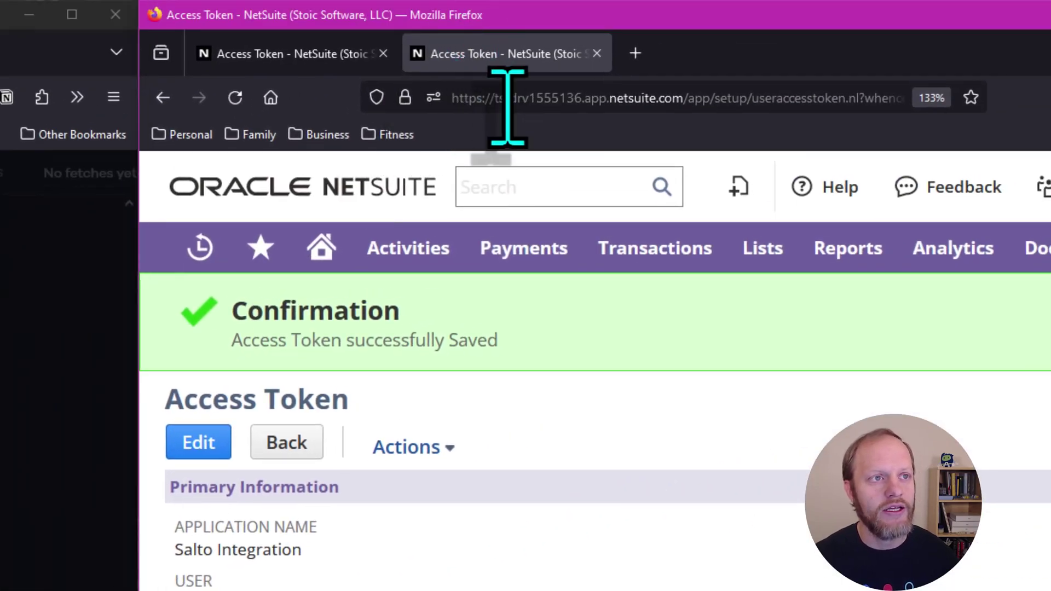
double_click(505, 106)
key(ctrl+c)
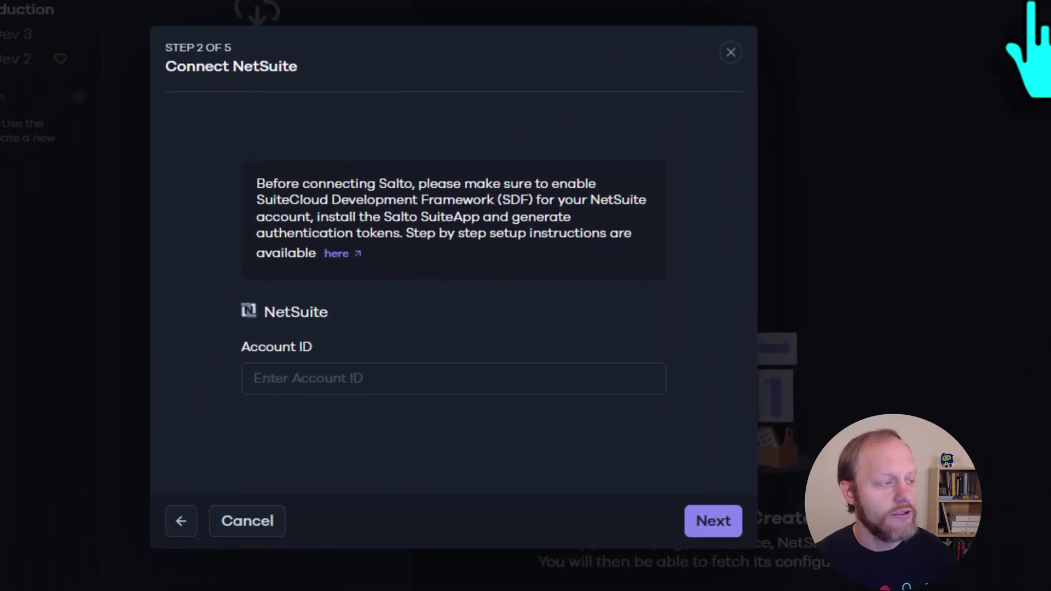
click(375, 383)
key(ctrl+v)
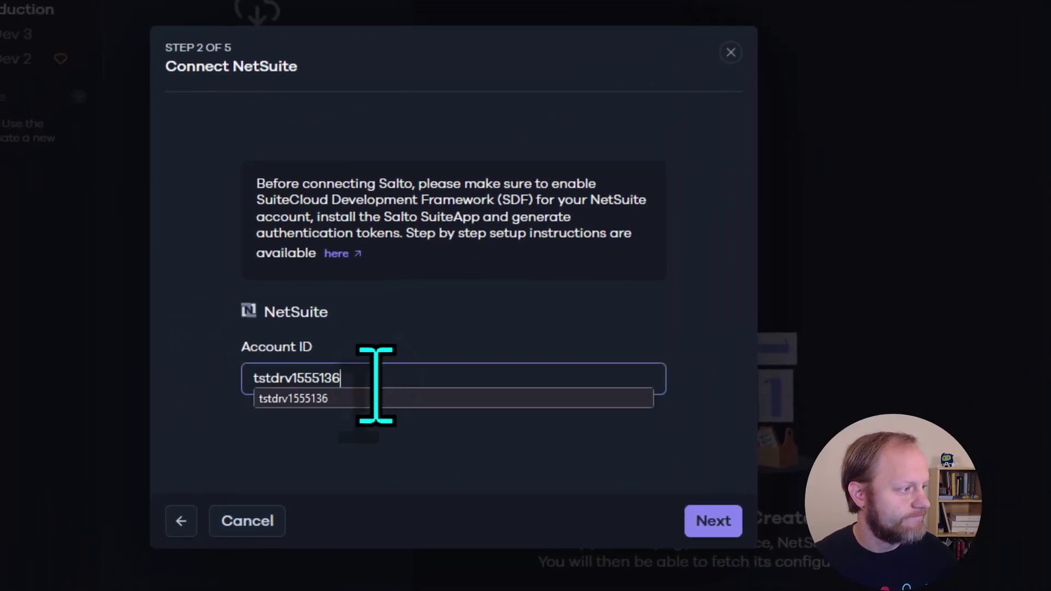
click(713, 521)
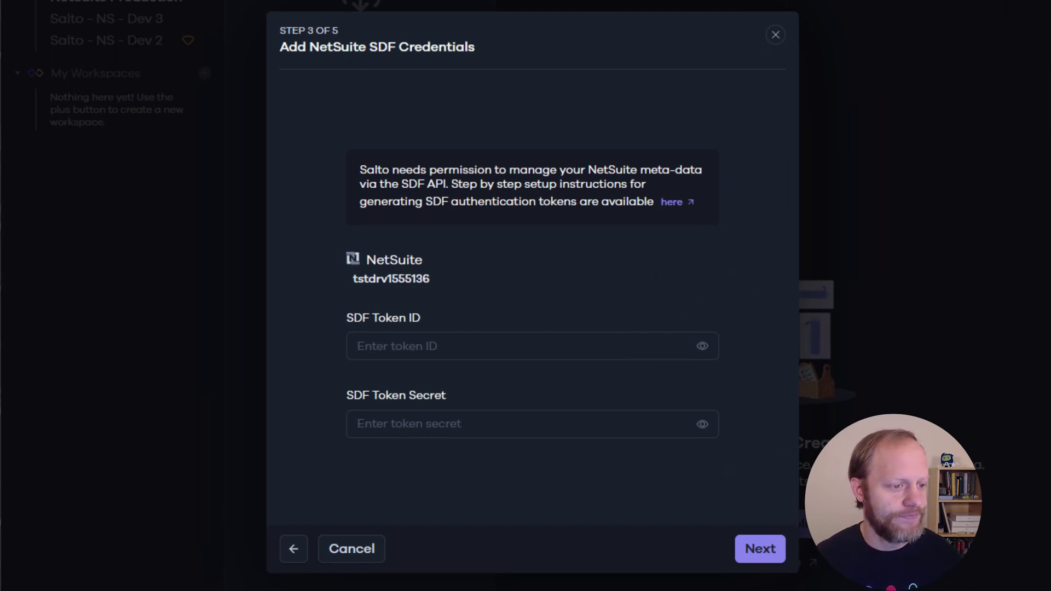
Paste the SDF Token ID and SDF Token Secret into their fields and submit them
click(504, 351)
key(ctrl+v)
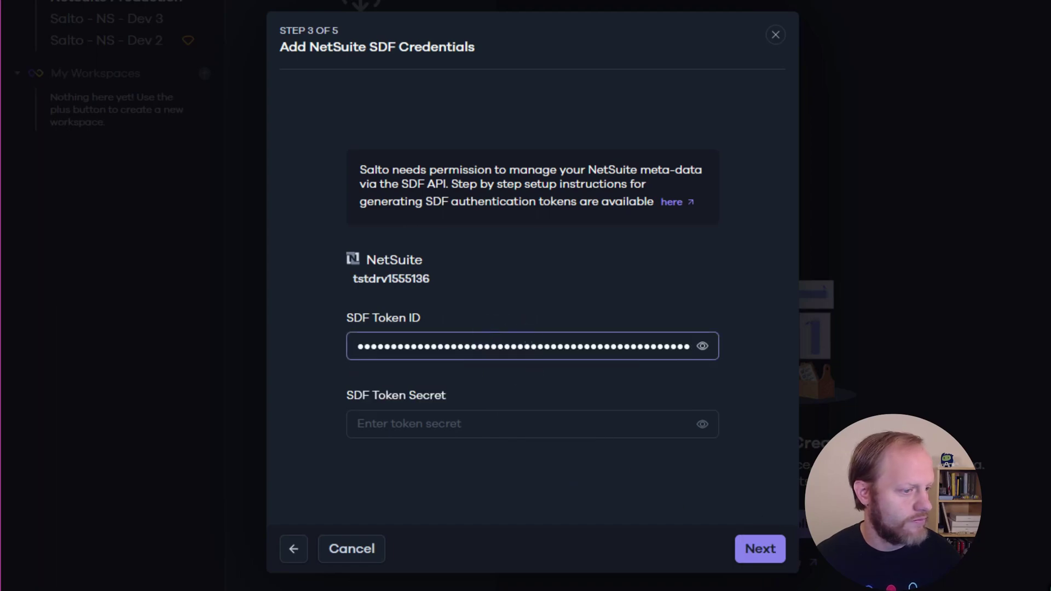
click(511, 425)
key(ctrl+v)
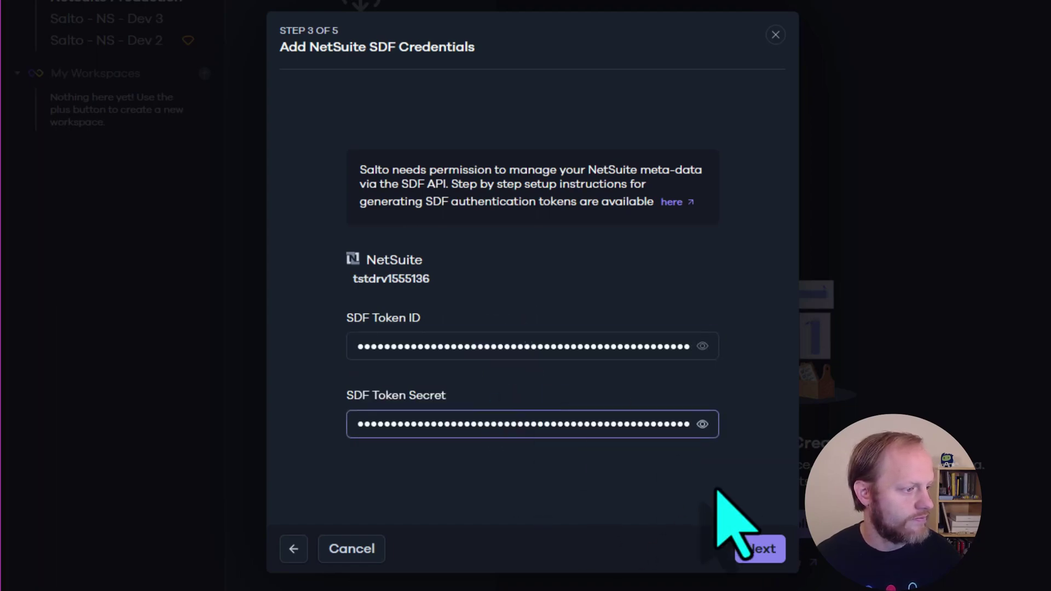
click(747, 549)
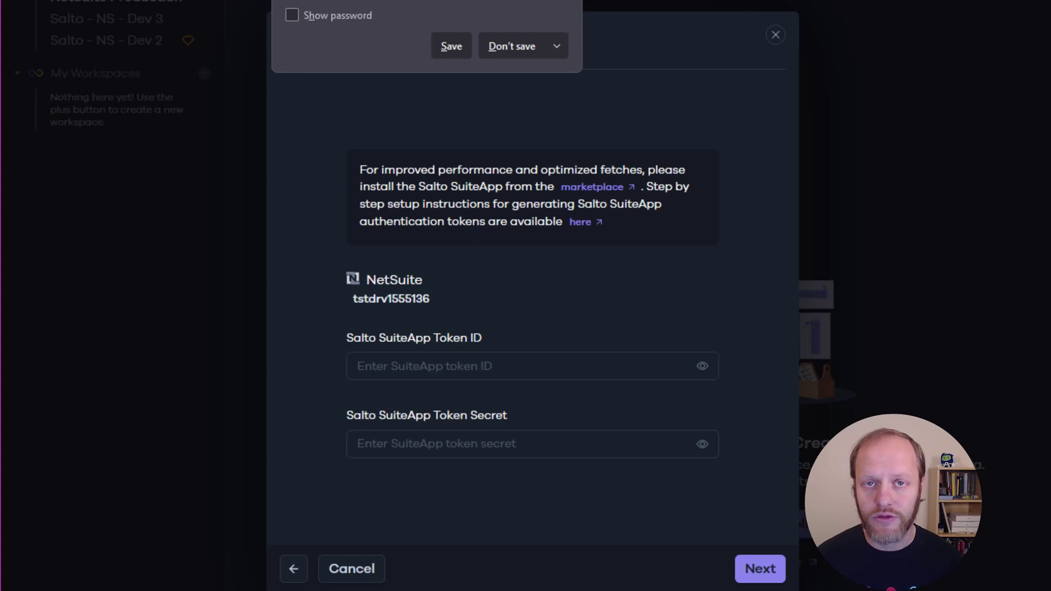
Dismiss the save-password prompt, then paste and submit the SuiteApp Token ID and Token Secret
key(Escape)
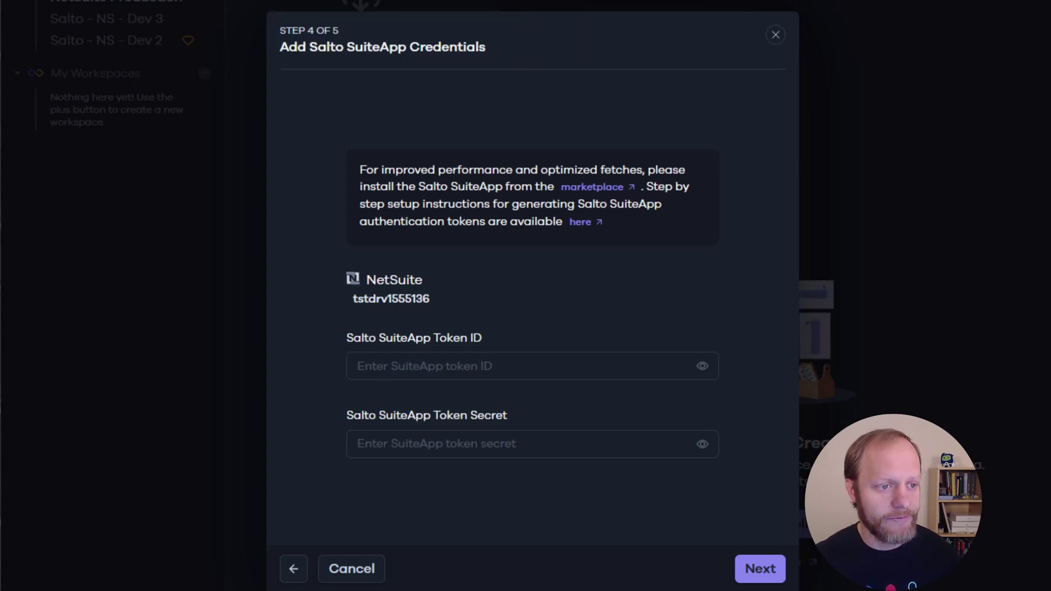
click(568, 366)
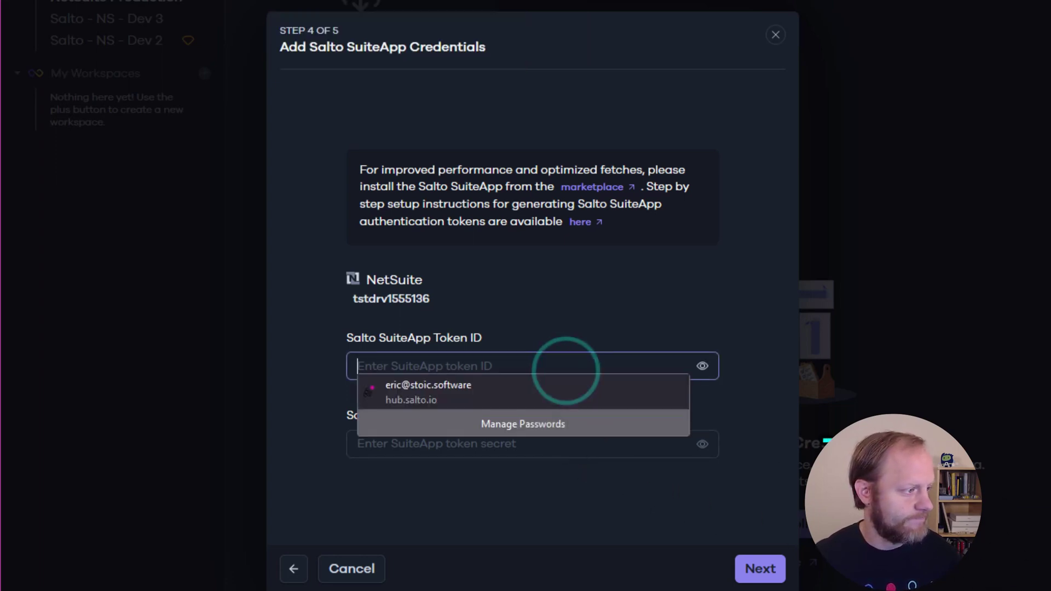
key(ctrl+v)
click(593, 441)
key(ctrl+v)
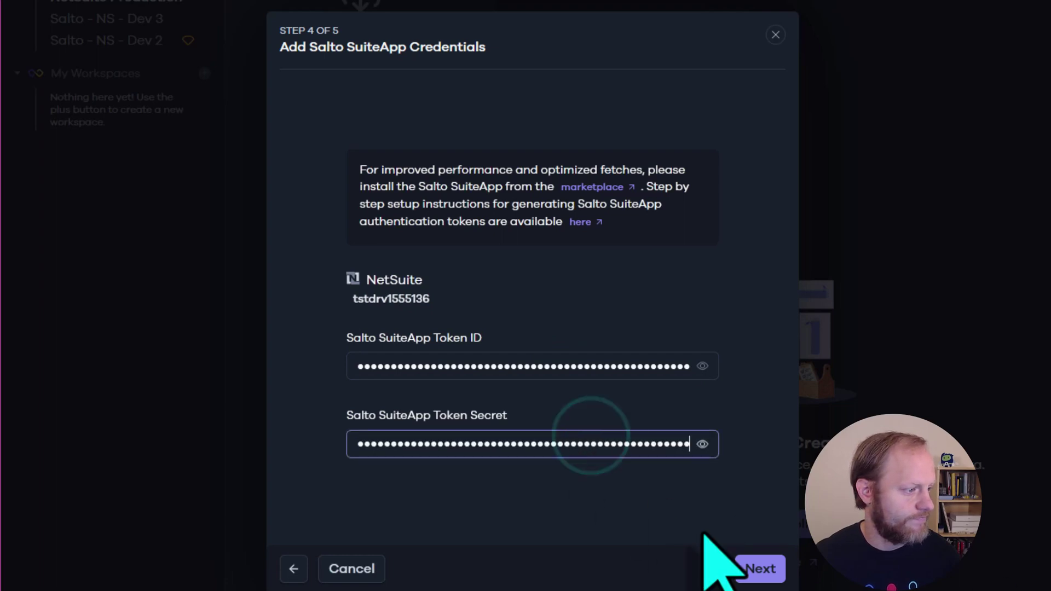
click(753, 567)
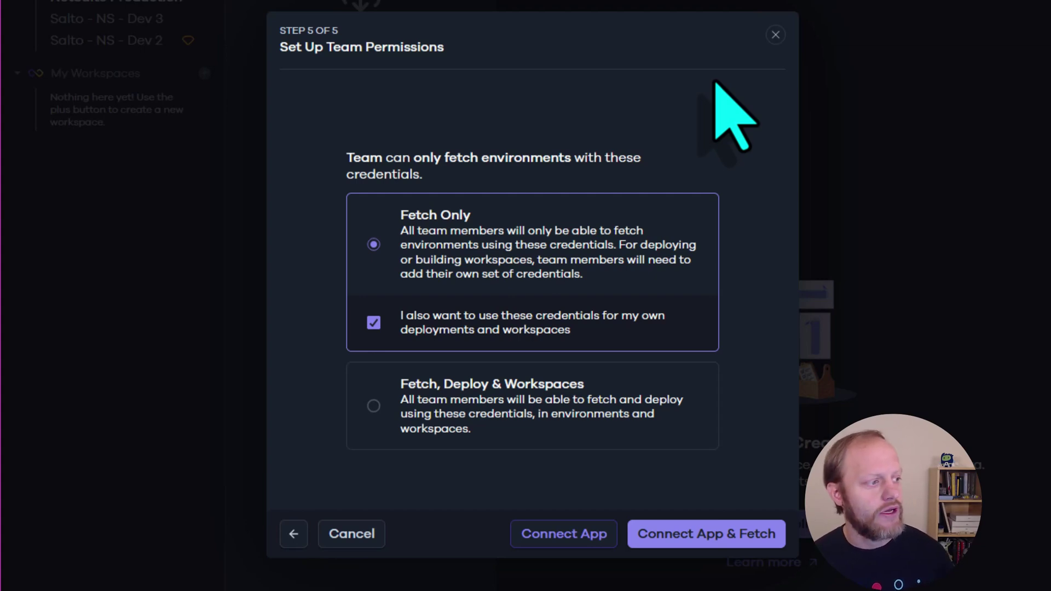
Choose the Fetch, Deploy & Workspaces permission and start Connect App & Fetch
click(373, 406)
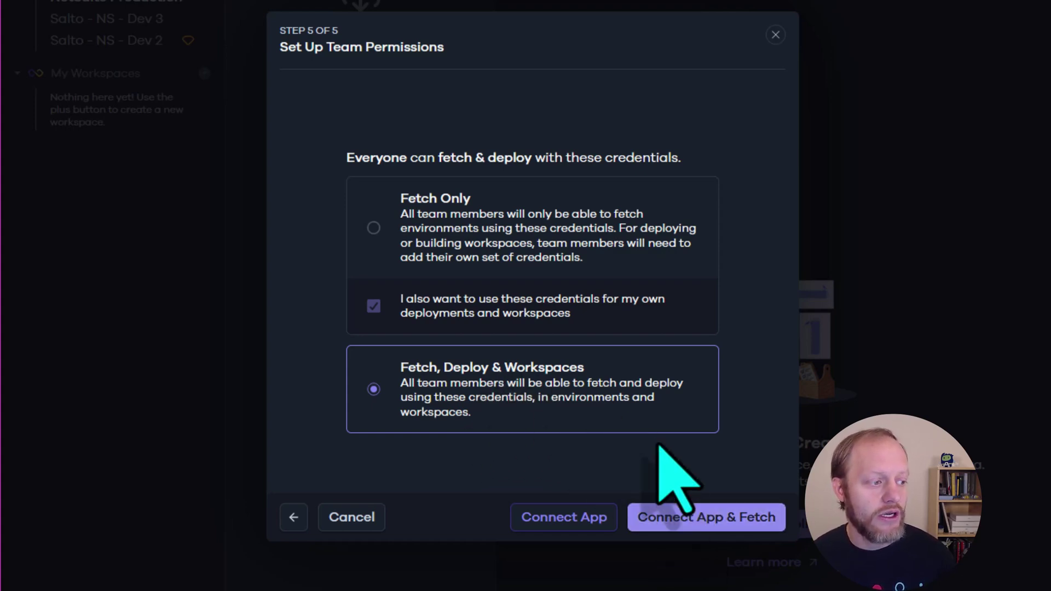
click(678, 515)
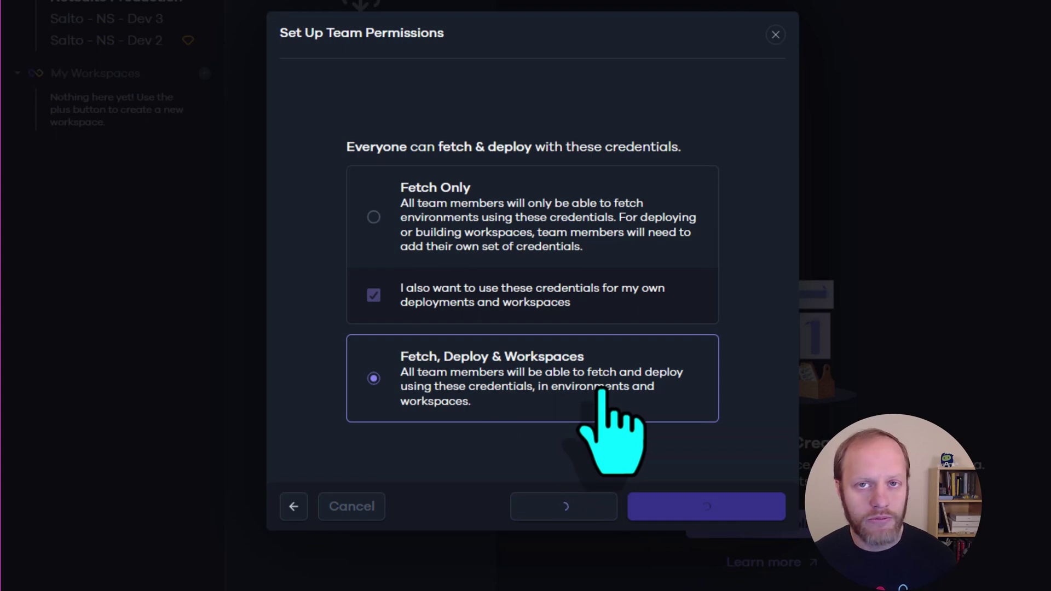